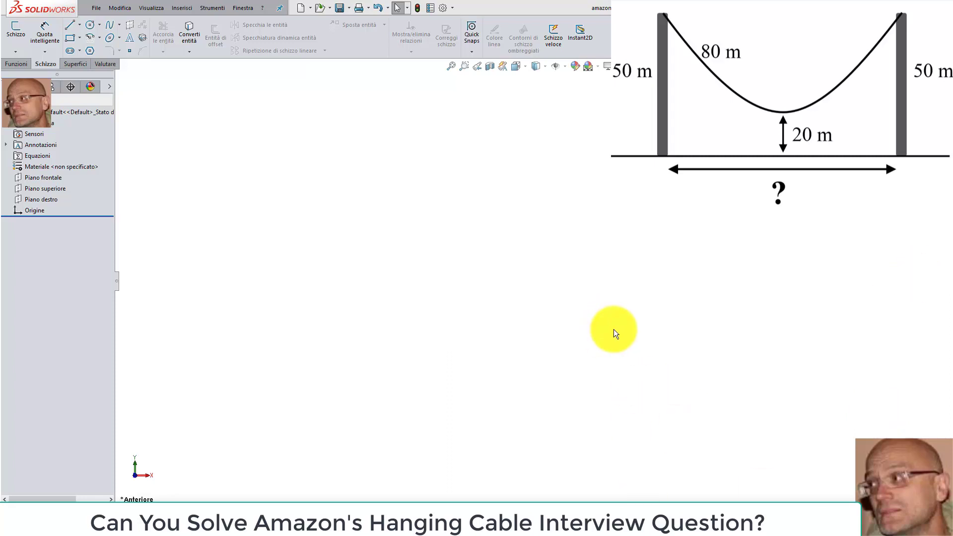
- Begin sketch Schizzo3 on Piano frontale and zoom in on the view
left_click(41, 178)
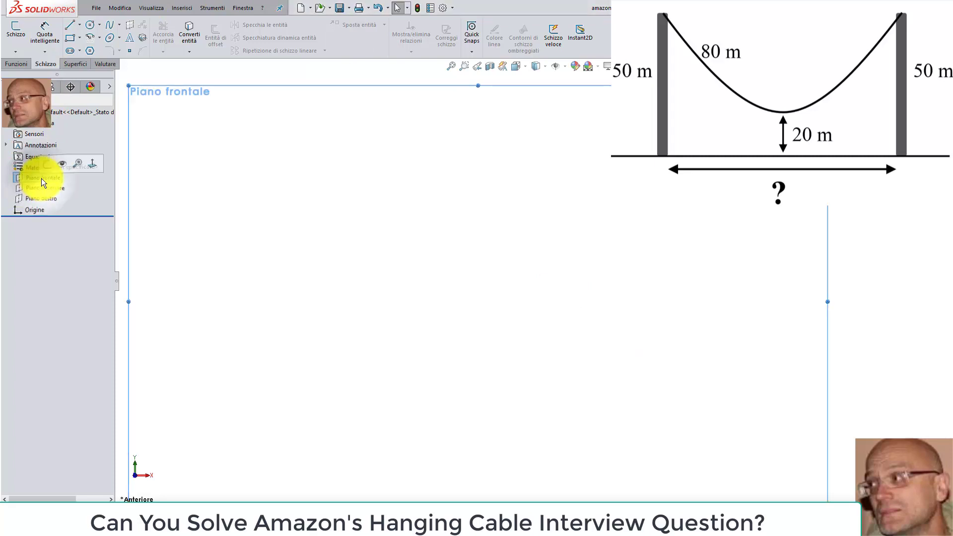
left_click(47, 167)
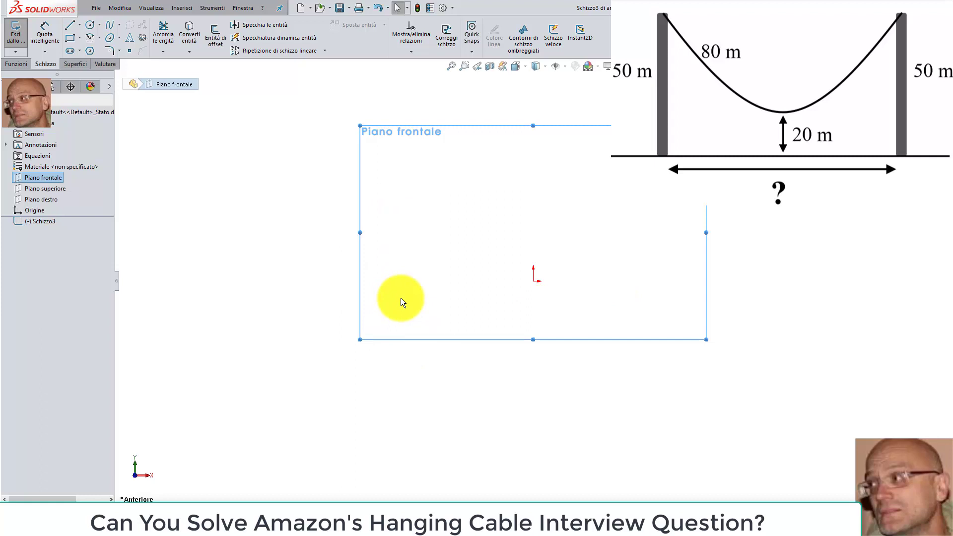
scroll(601, 245, "up", 2)
scroll(655, 258, "down", 1)
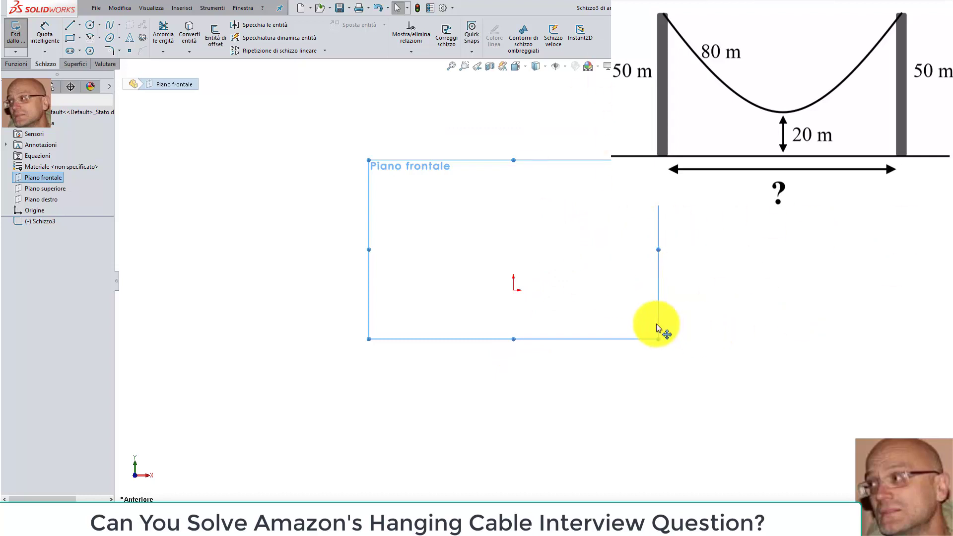
scroll(671, 300, "down", 1)
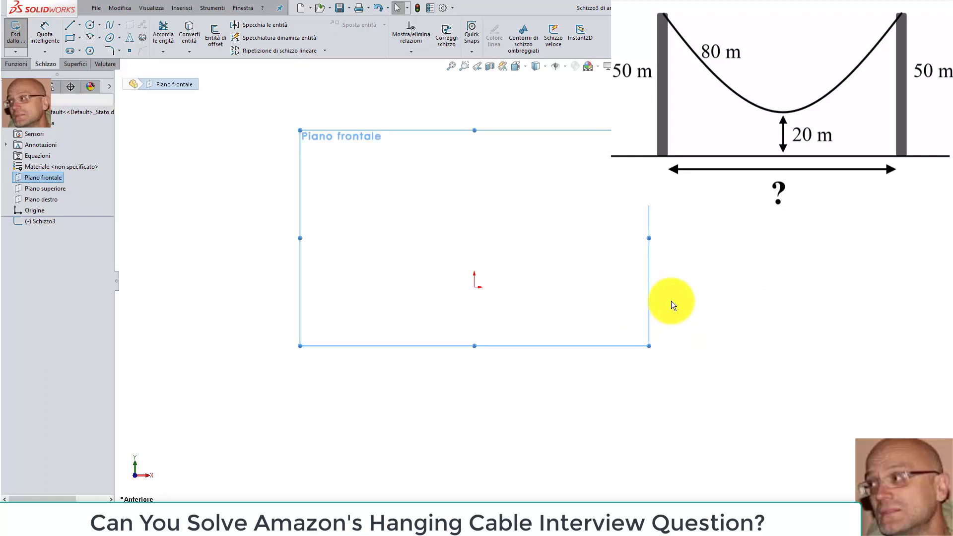
- Draw a corner-to-corner rectangle above the origin
left_click(80, 39)
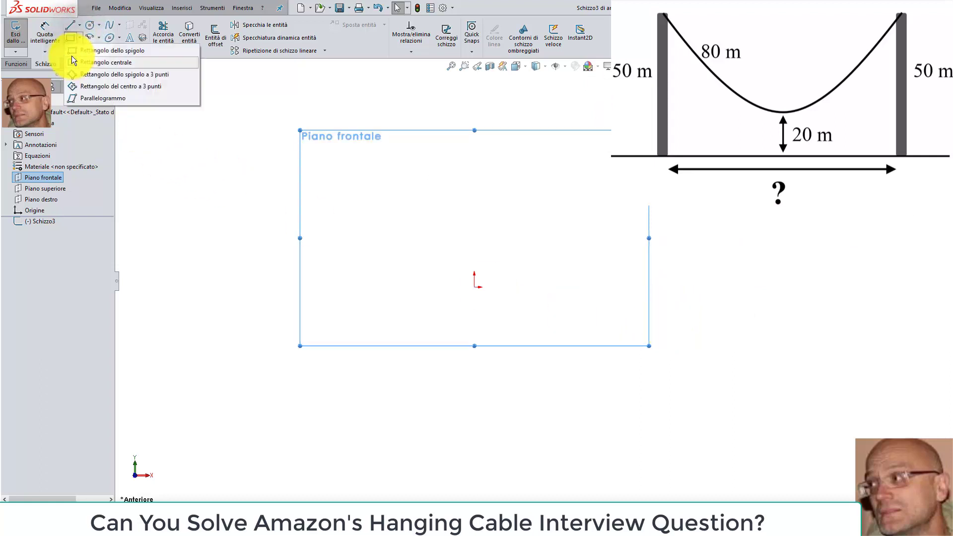
left_click(74, 51)
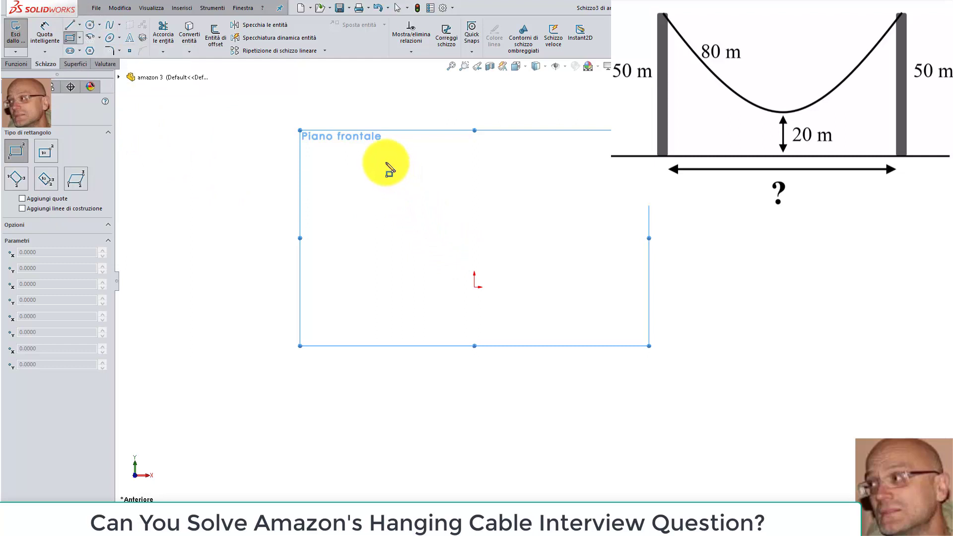
left_click_drag(386, 162, 516, 251)
left_click(589, 255)
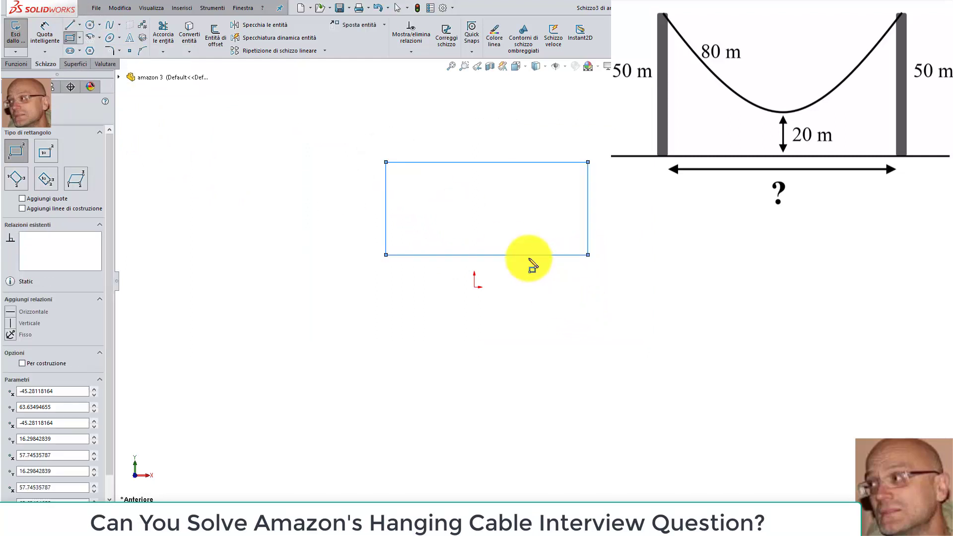
key("Escape")
- Centre the rectangle's bottom edge on the origin with a midpoint relation
left_click(520, 255)
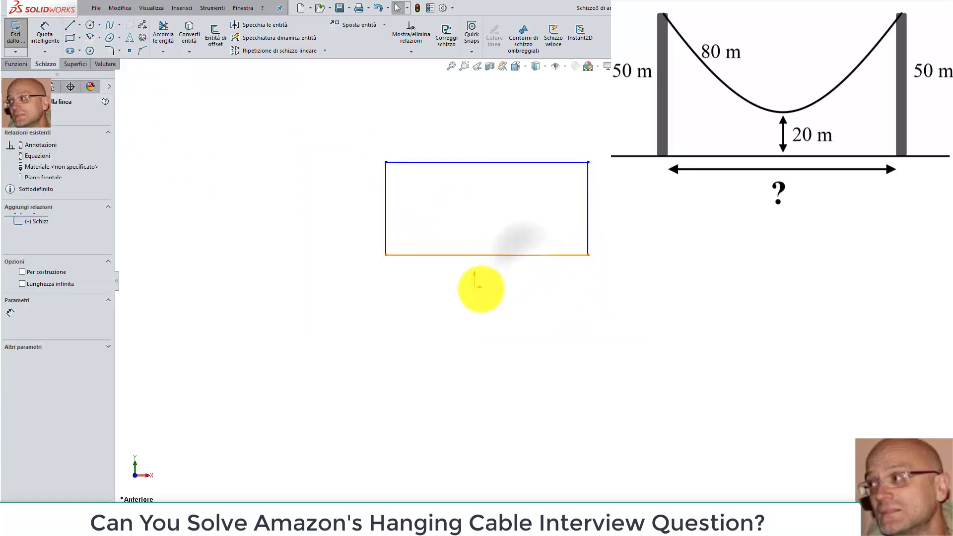
left_click(476, 288, "ctrl")
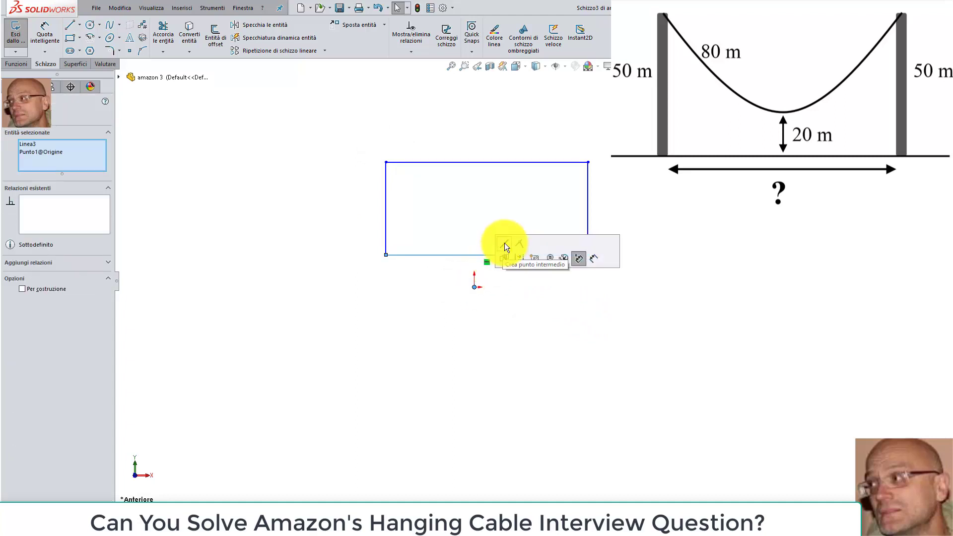
left_click(505, 243)
left_click(552, 339)
right_click_drag(569, 343, 570, 308)
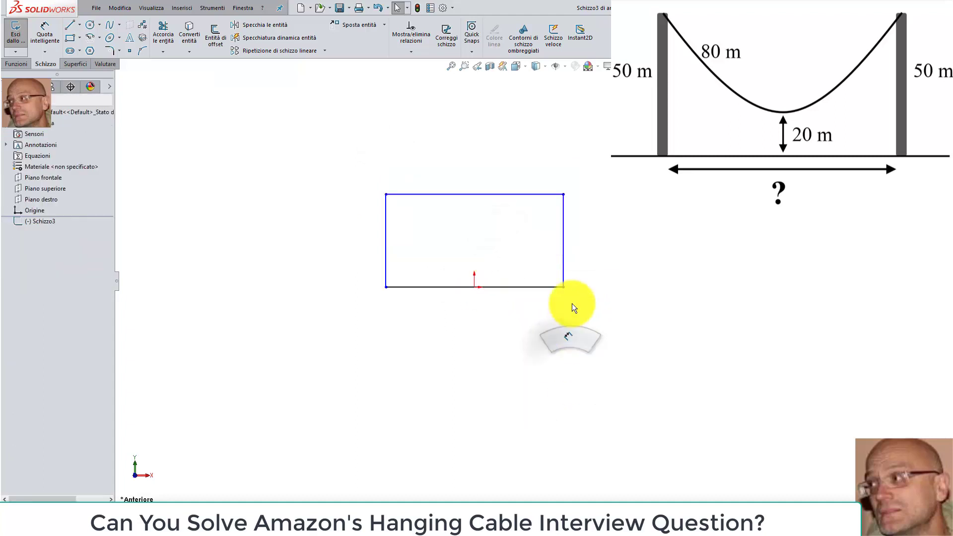
- Dimension the rectangle's left edge to a height of 50
left_click(386, 262)
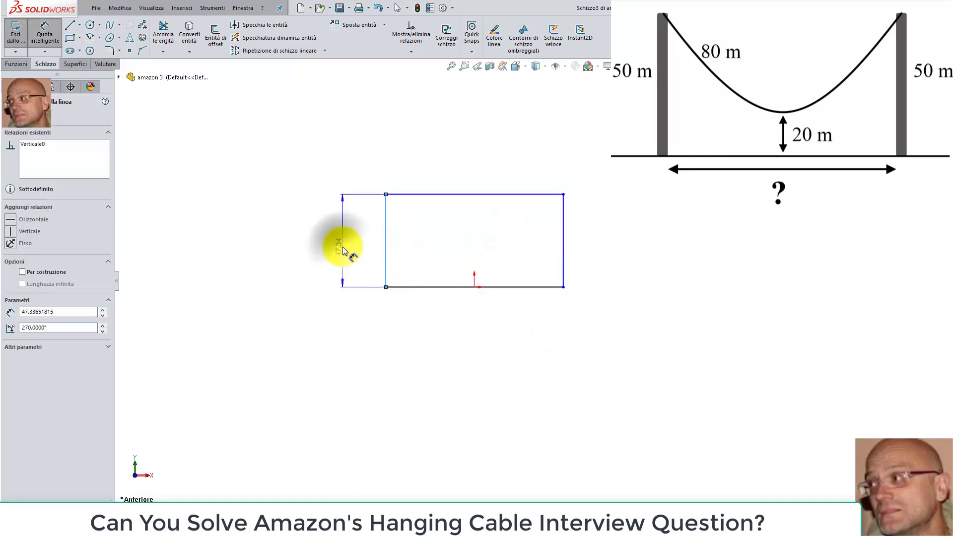
left_click(343, 248)
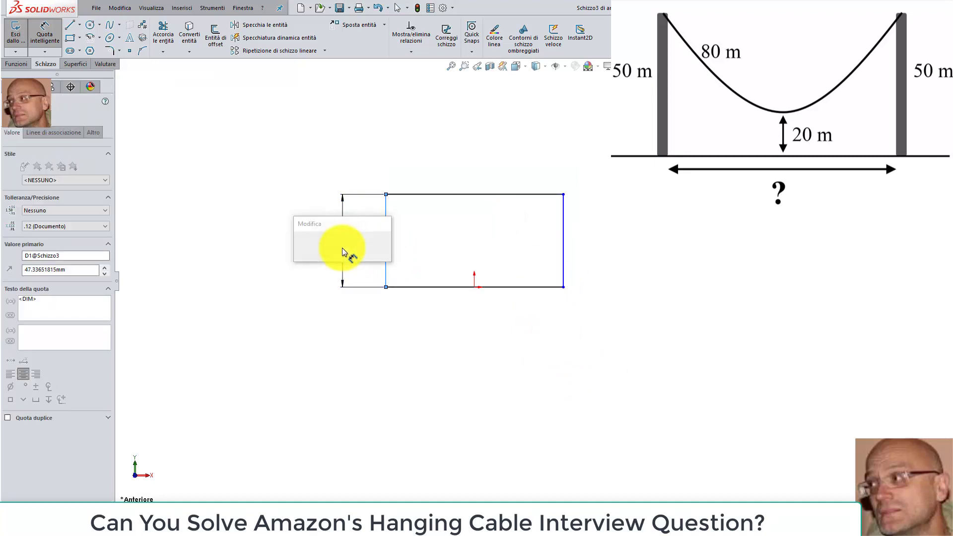
type("50")
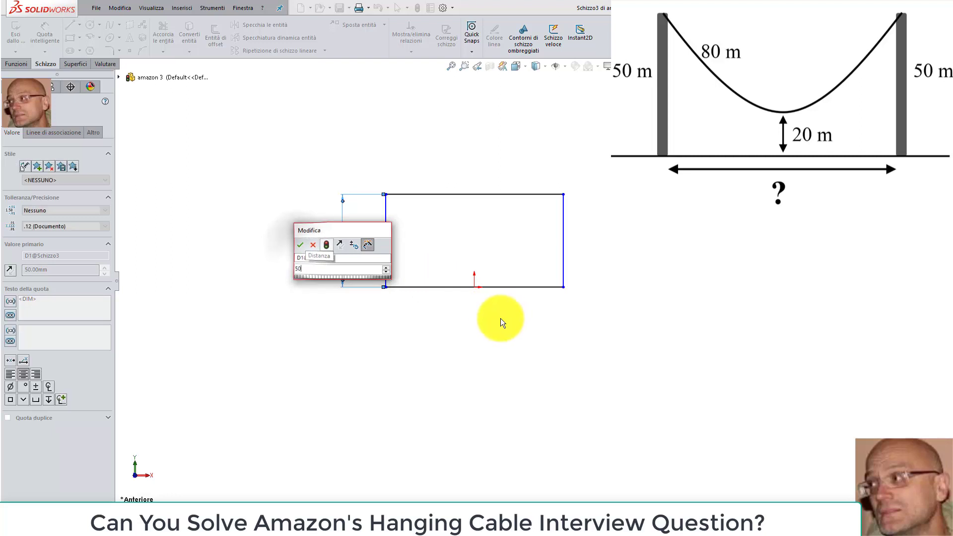
key("Return")
key("Escape")
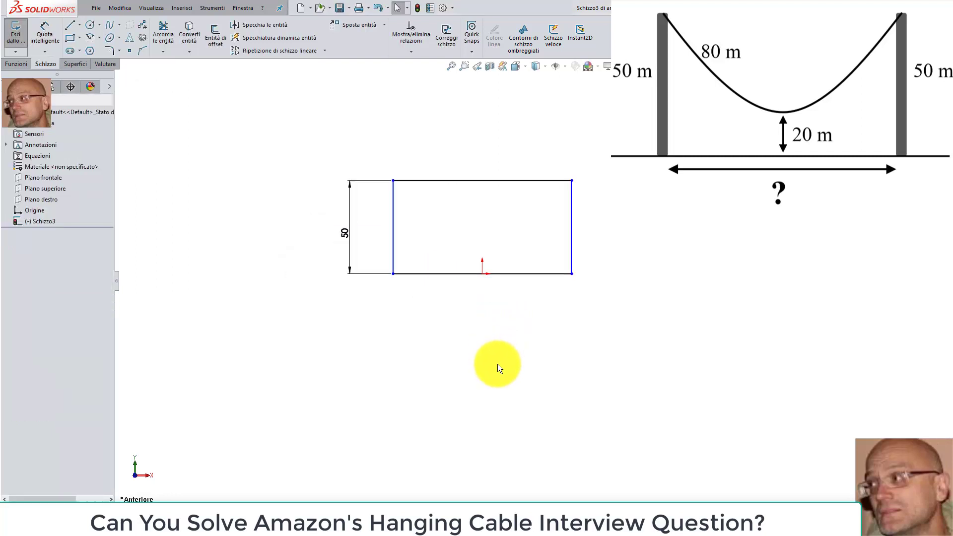
- Add a driven (reference) width dimension to the bottom edge, reading 95.66
right_click_drag(497, 364, 504, 332)
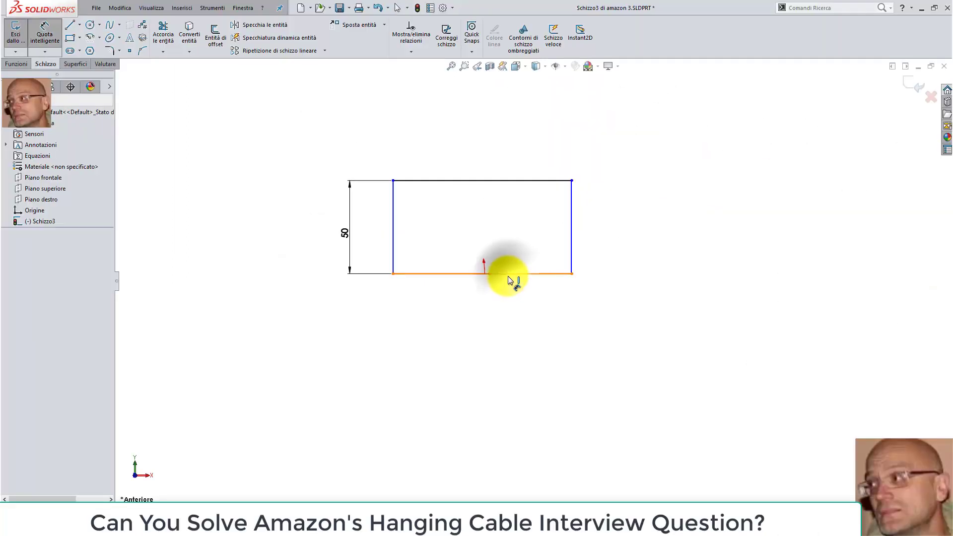
left_click(507, 274)
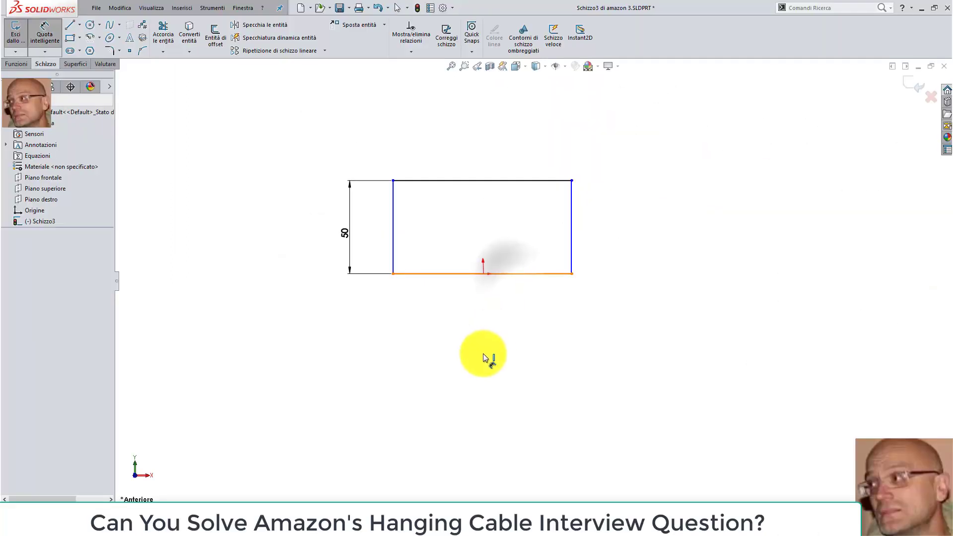
left_click(483, 351)
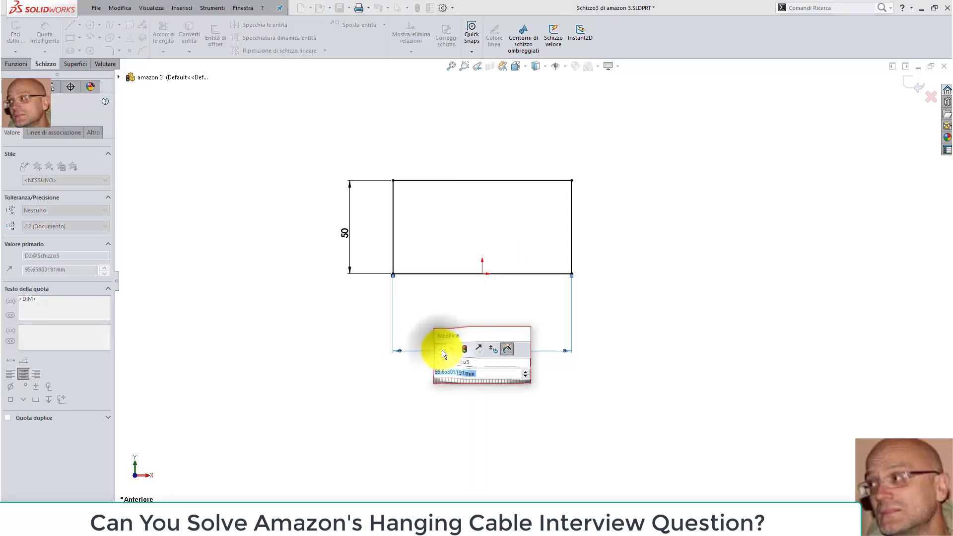
left_click(441, 347)
key("Escape")
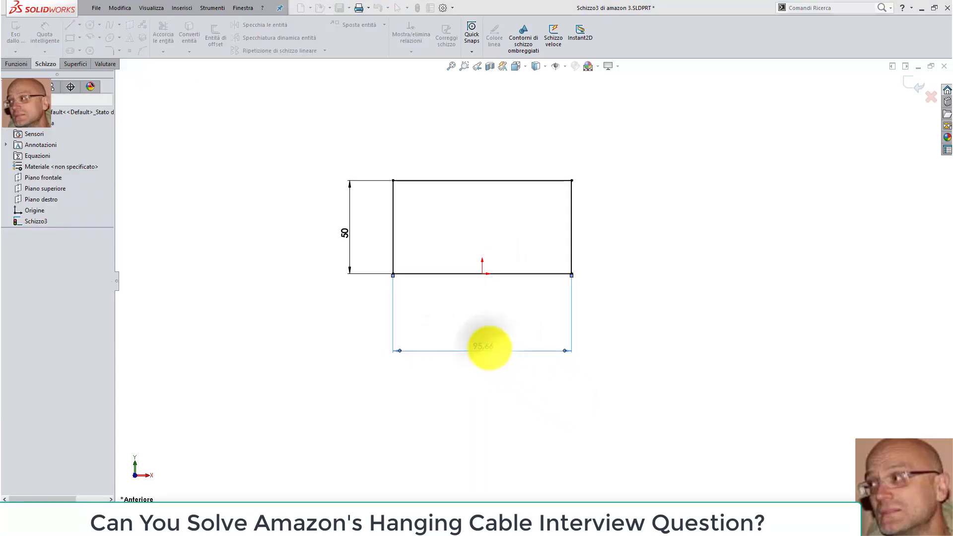
left_click(490, 348)
right_click(489, 347)
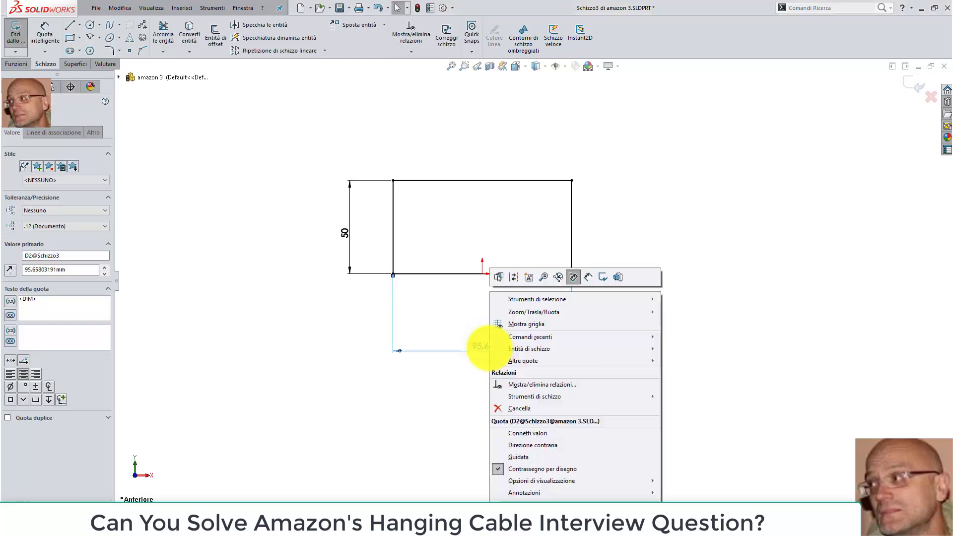
key("Escape")
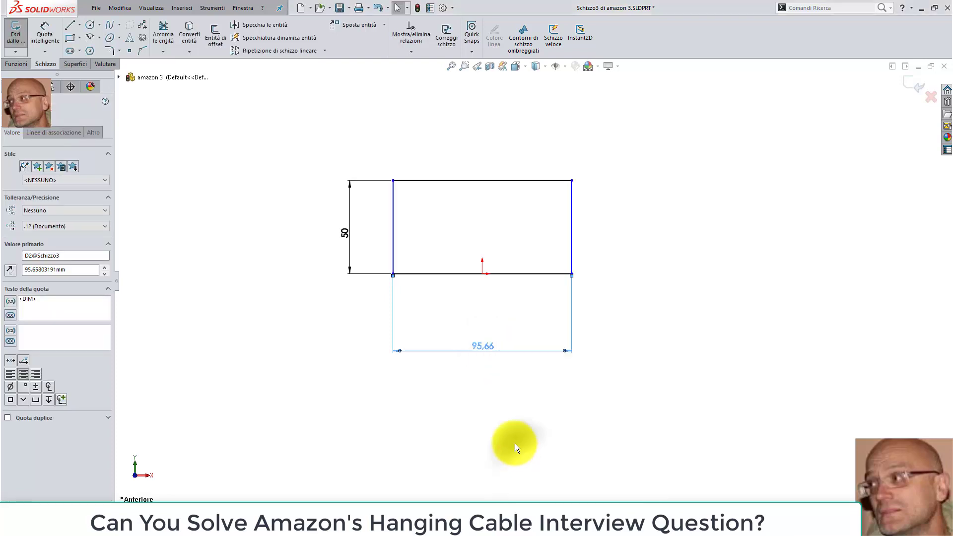
key("Escape")
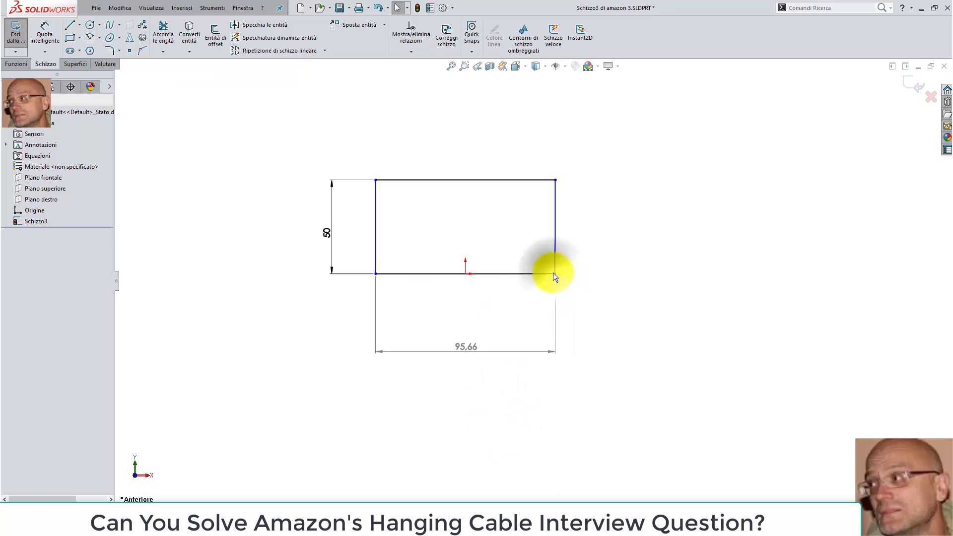
- Drag the bottom-right corner inward so the width reads 75.83
left_click(554, 273)
left_click_drag(478, 280, 535, 293)
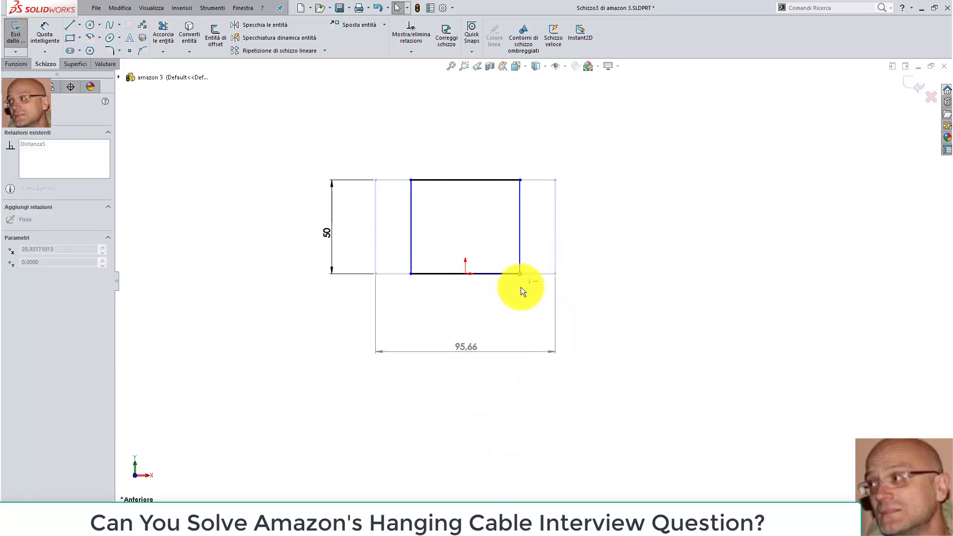
scroll(536, 275, "up", 1)
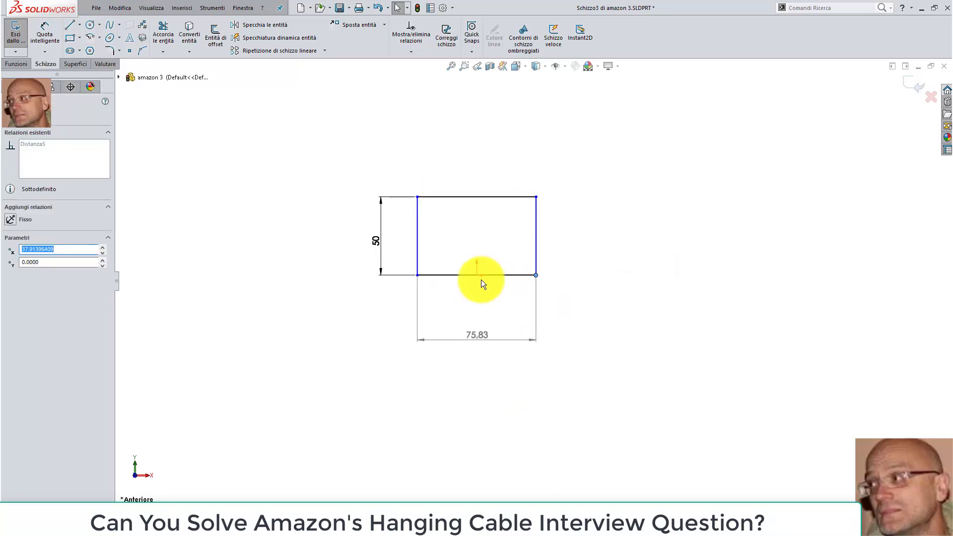
scroll(481, 280, "down", 3)
left_click_drag(517, 387, 526, 353)
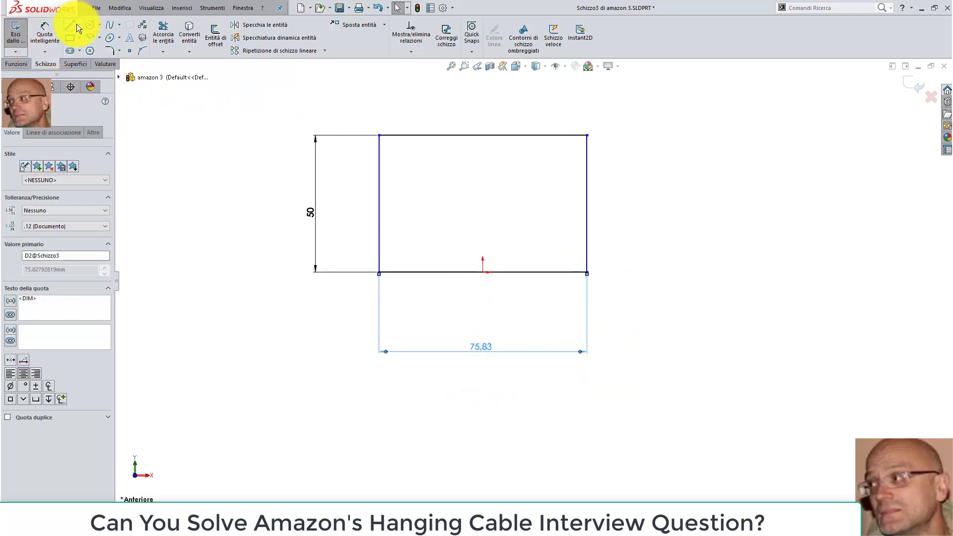
- Draw a horizontal construction line between the rectangle's side edges
key("l")
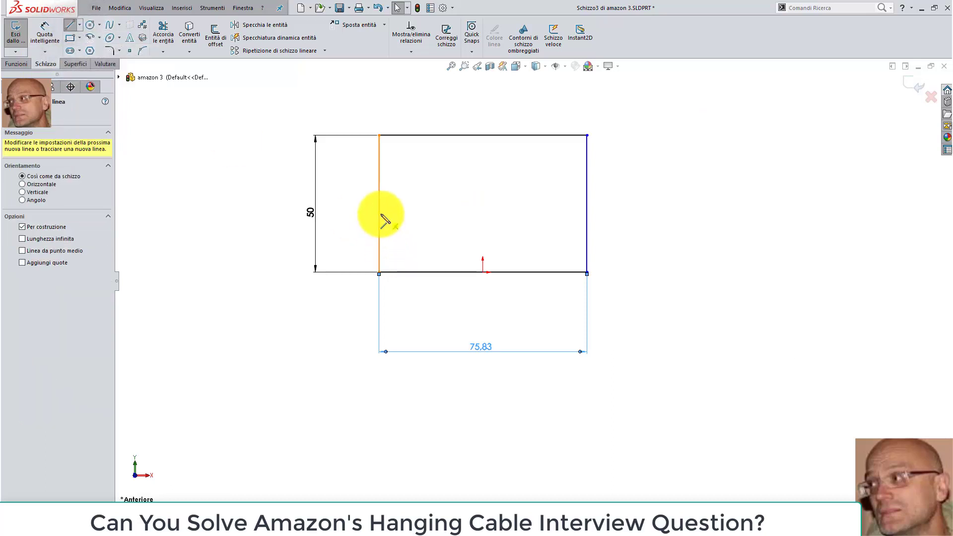
left_click(380, 219)
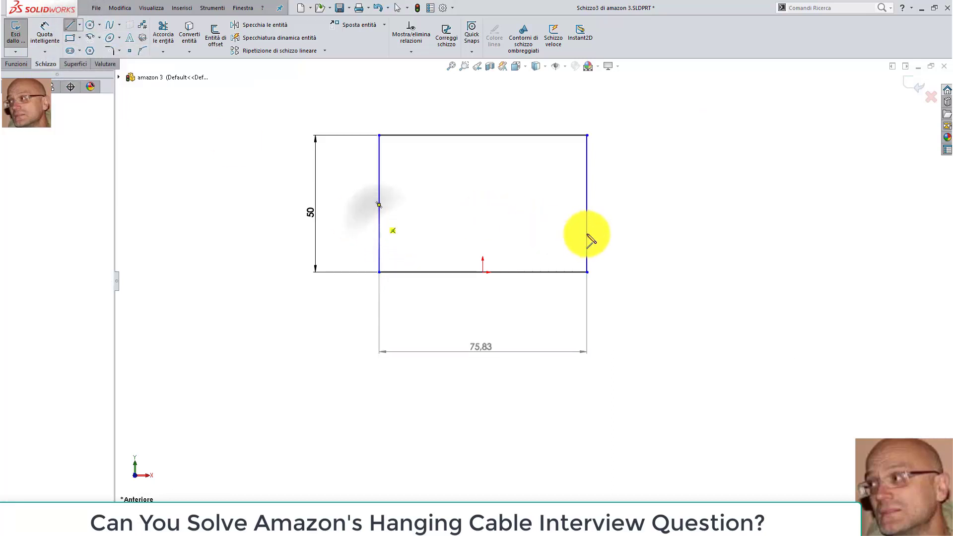
left_click(587, 219)
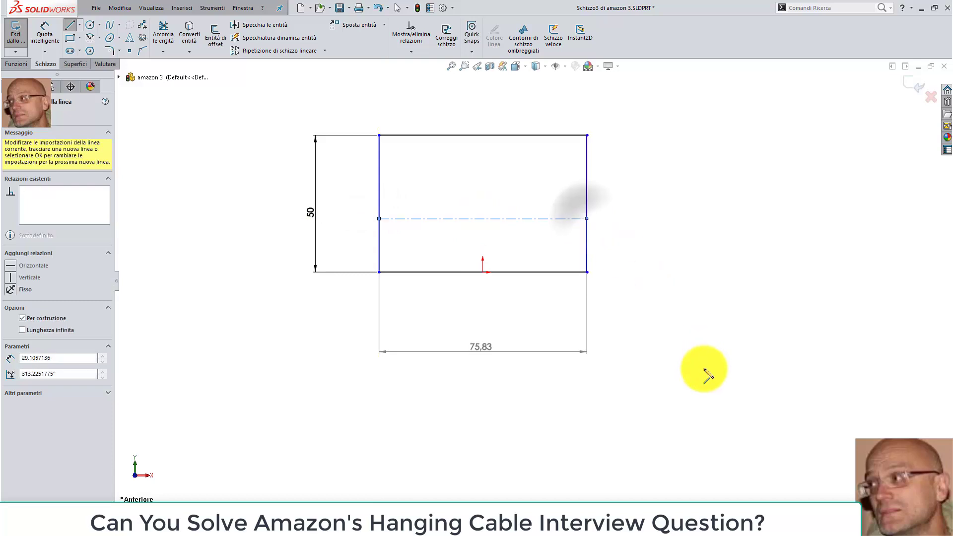
key("Escape")
- Dimension the construction line 20 above the bottom edge
right_click_drag(689, 343, 692, 298)
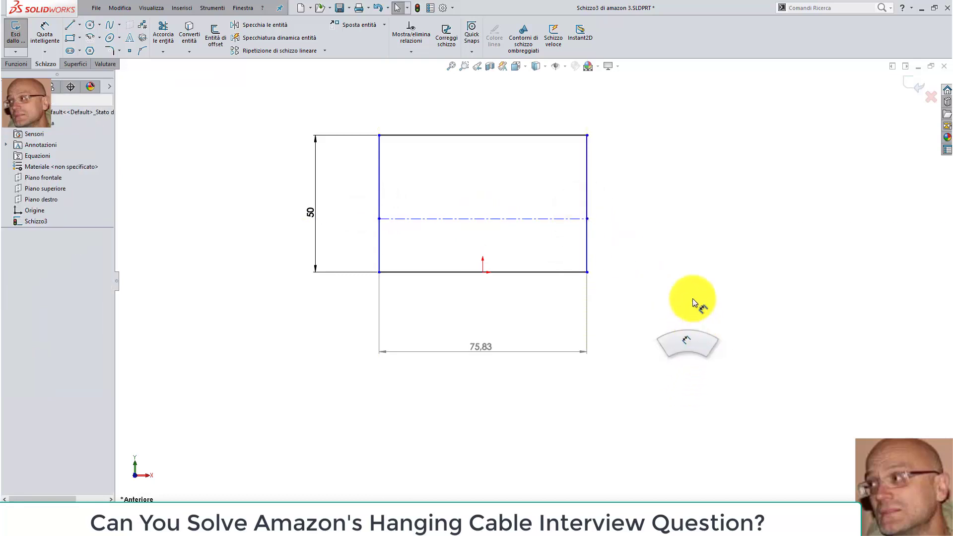
left_click(564, 219)
left_click(564, 273)
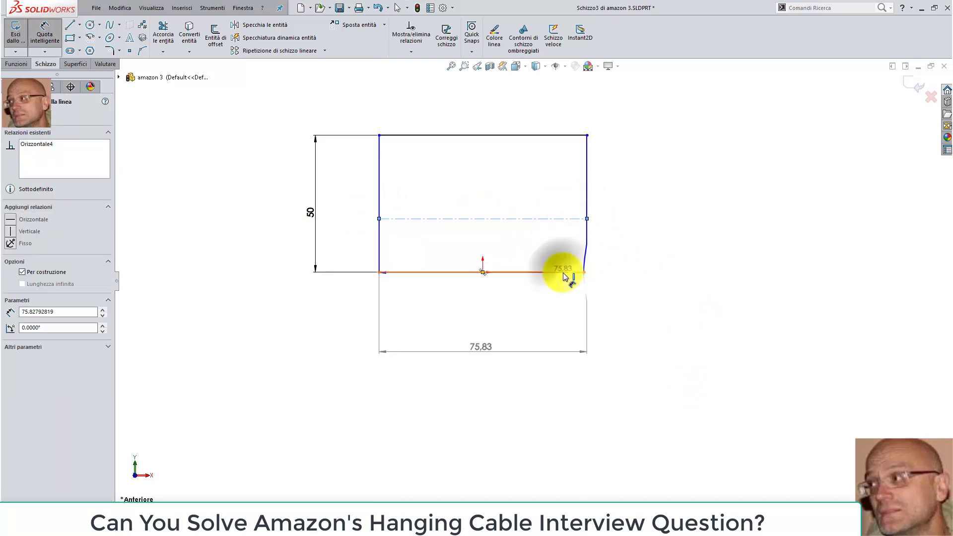
left_click(630, 261)
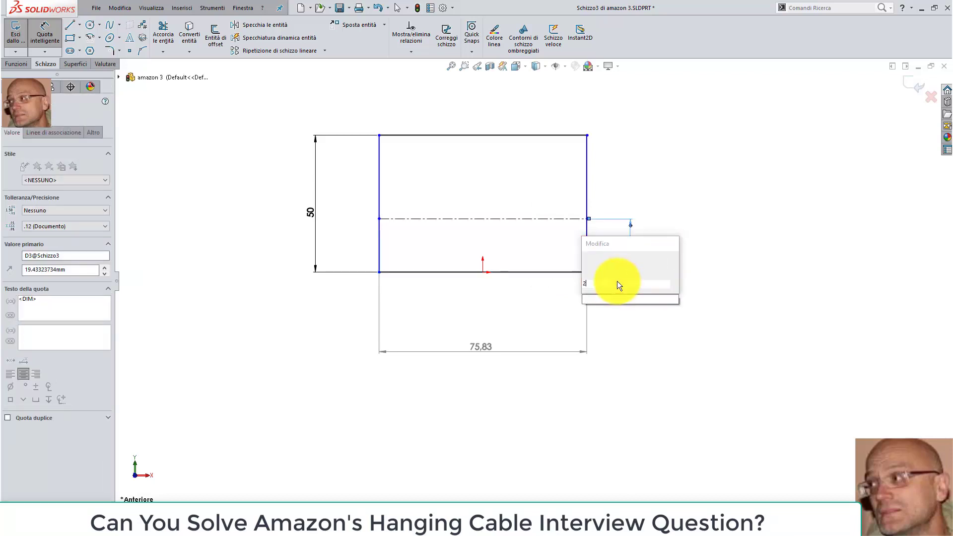
type("20")
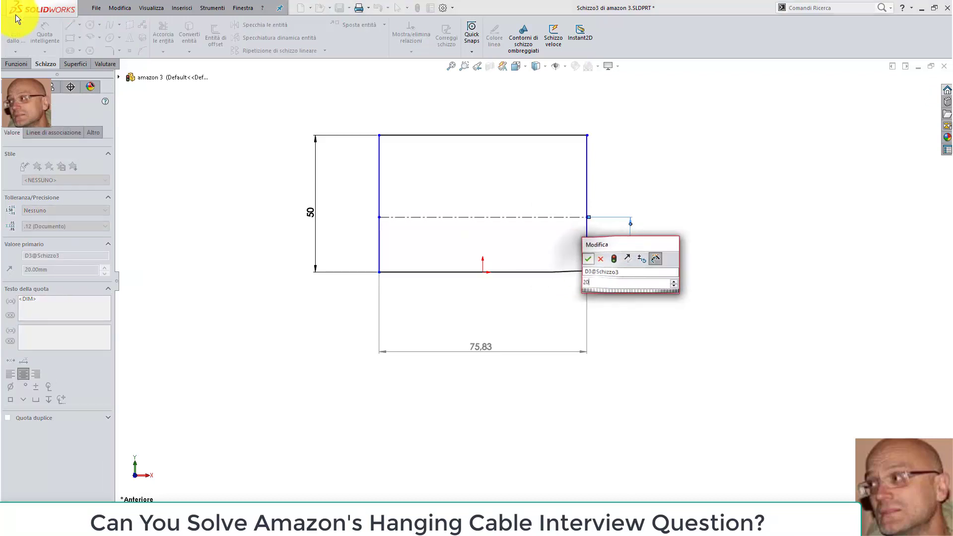
key("Return")
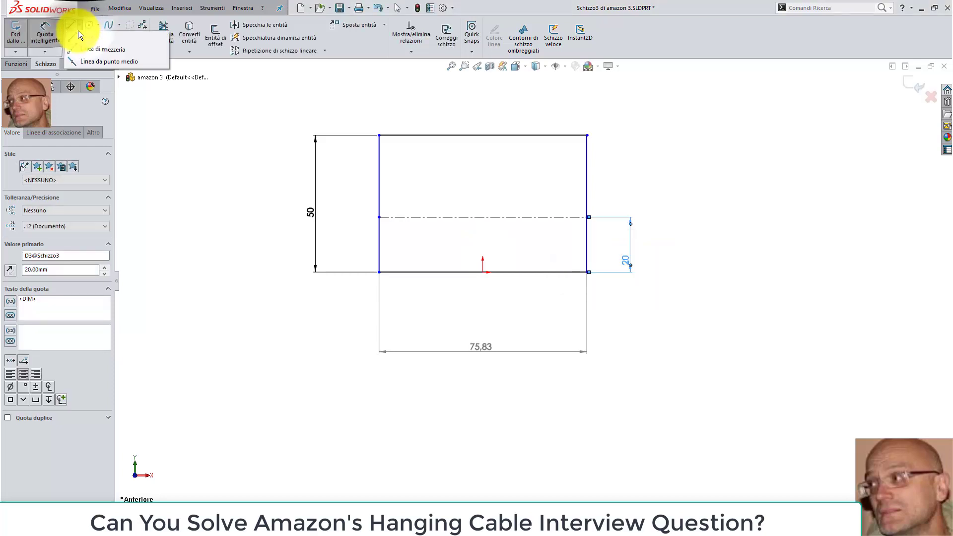
- Draw a vertical construction line from the origin up to the 20 sag line
key("l")
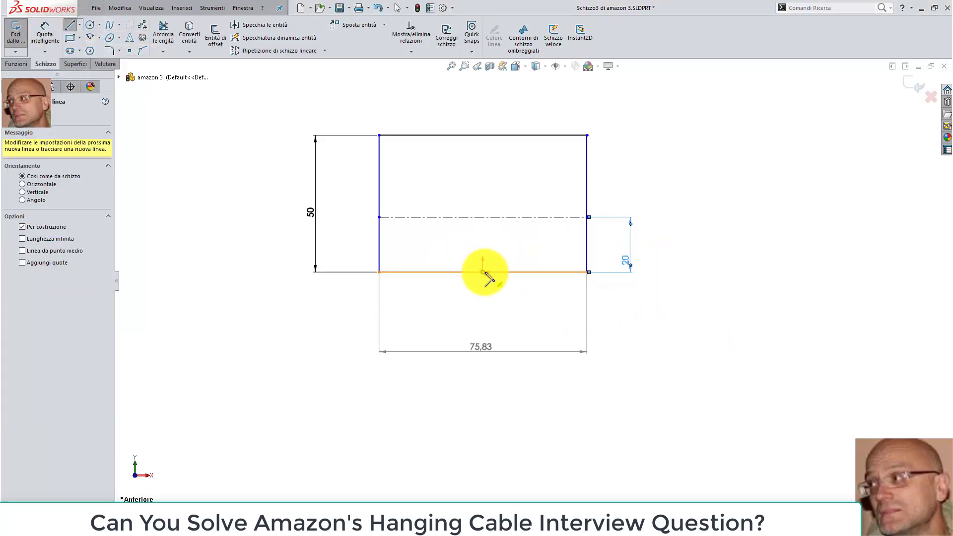
left_click(483, 272)
left_click(483, 217)
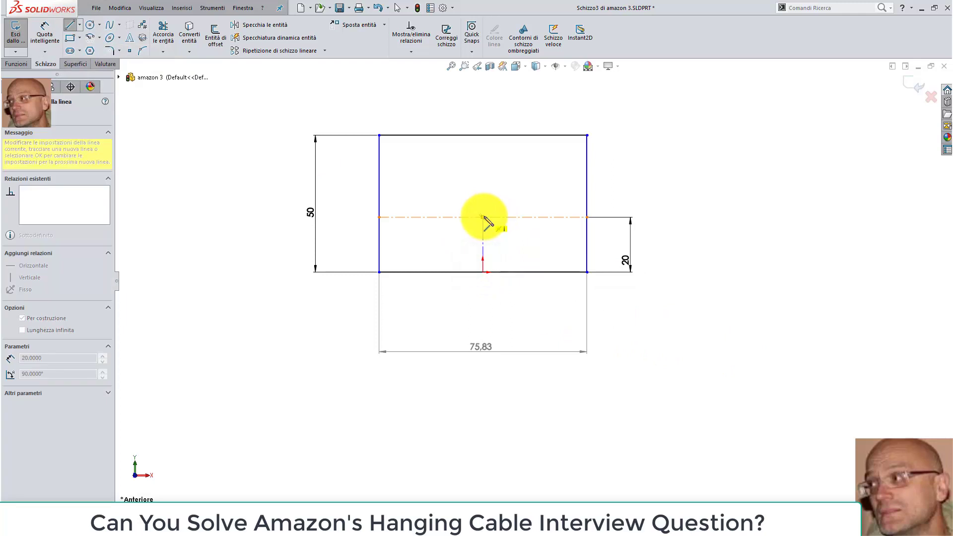
key("Escape")
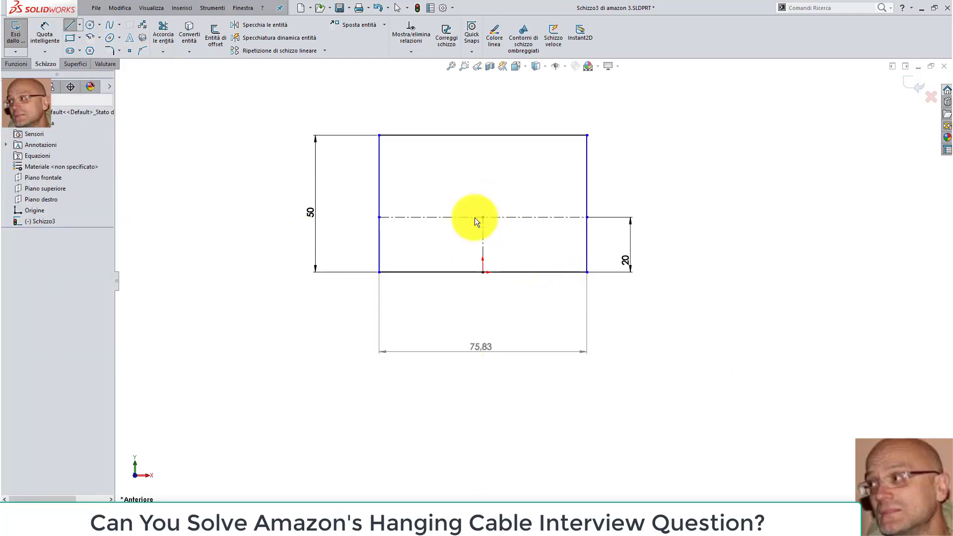
scroll(495, 226, "down", 2)
scroll(494, 201, "down", 3)
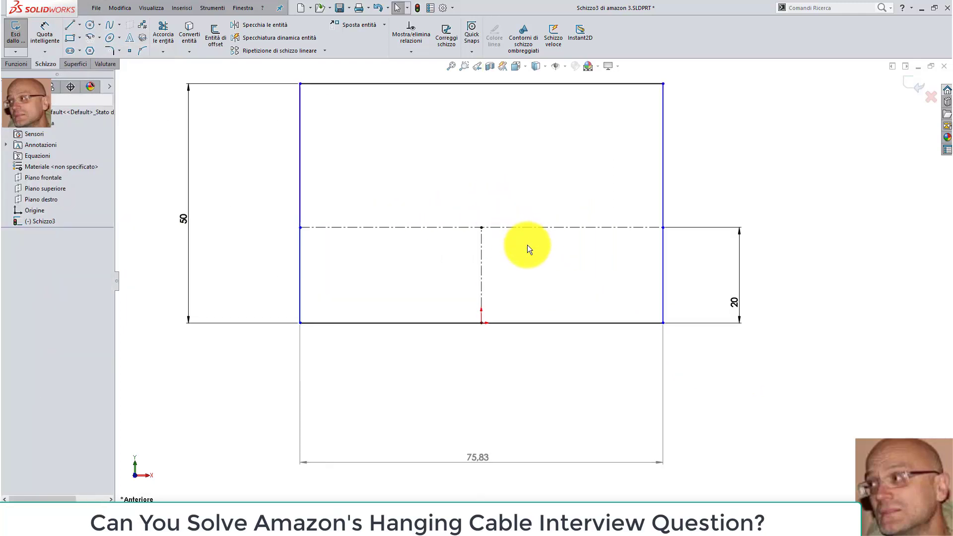
scroll(527, 245, "up", 1)
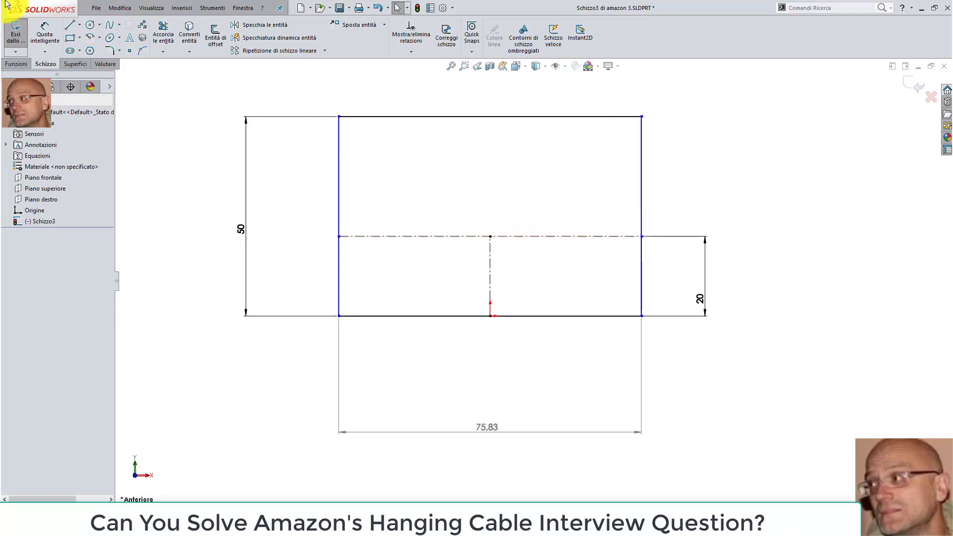
- Try a conic between the top corners with a sag point, then cancel it
left_click(119, 38)
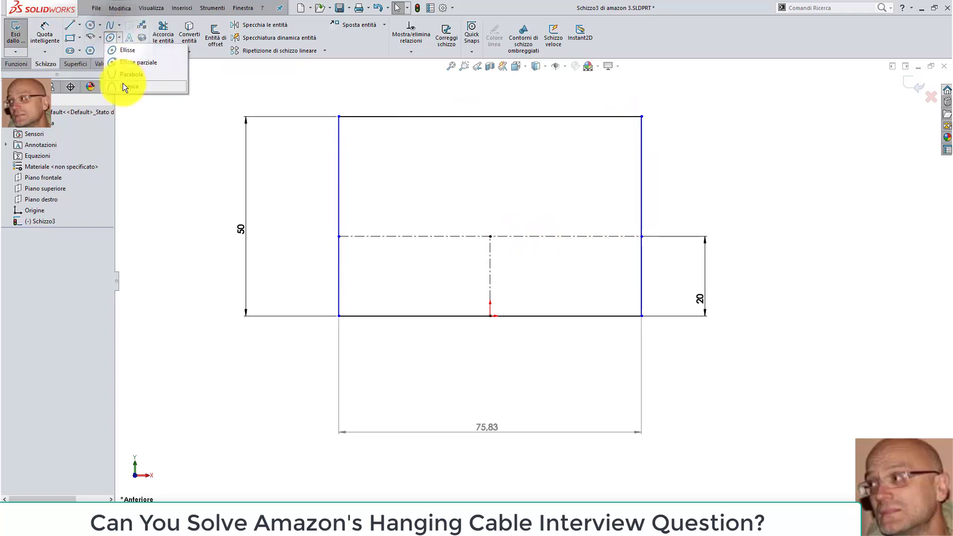
left_click(339, 117)
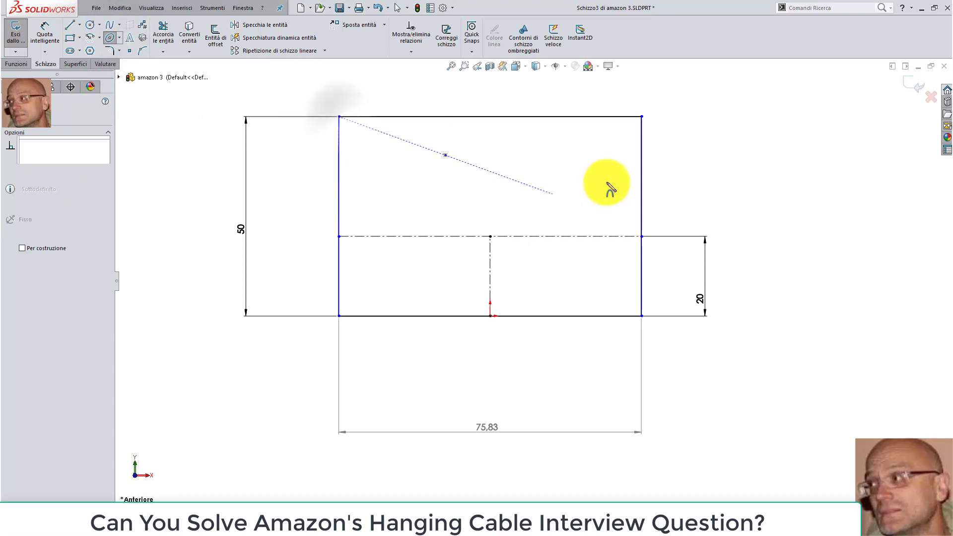
left_click(642, 117)
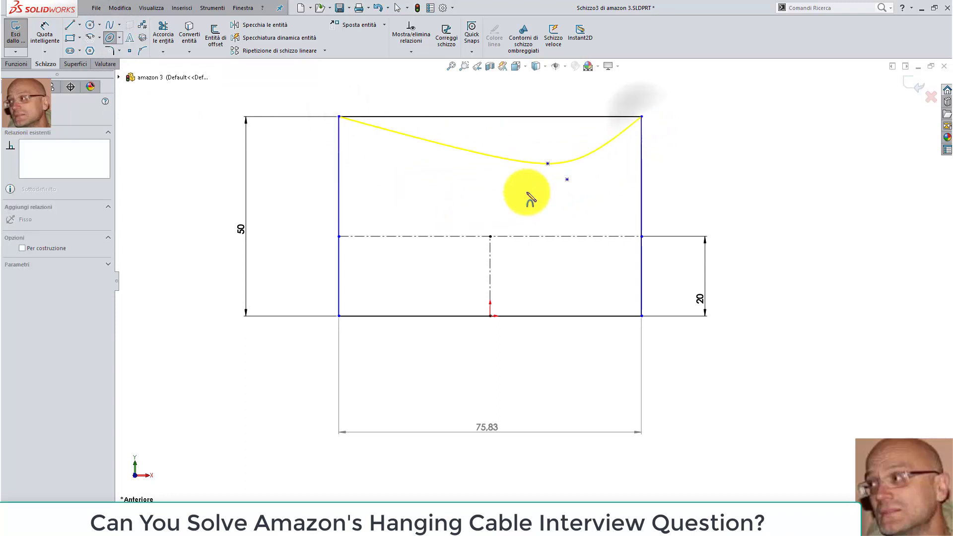
left_click(490, 197)
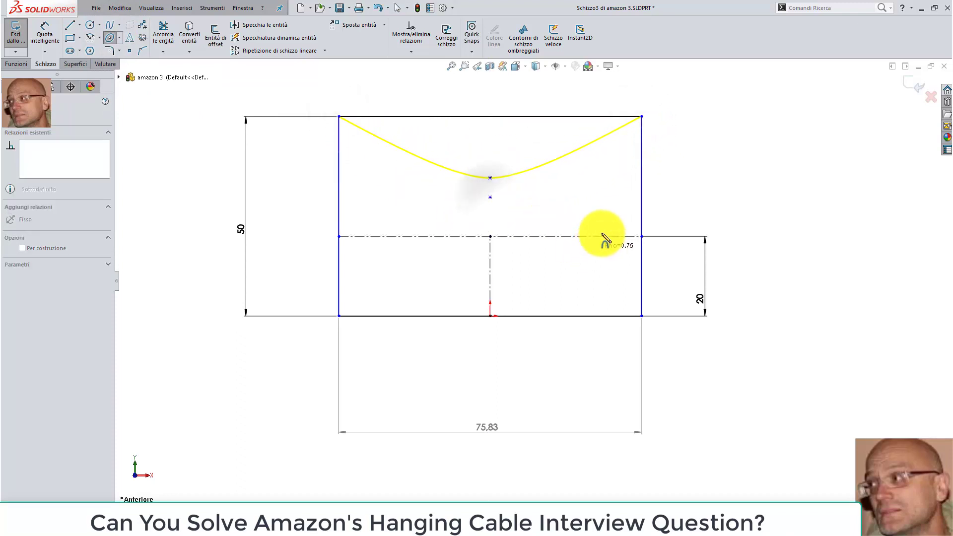
key("Escape")
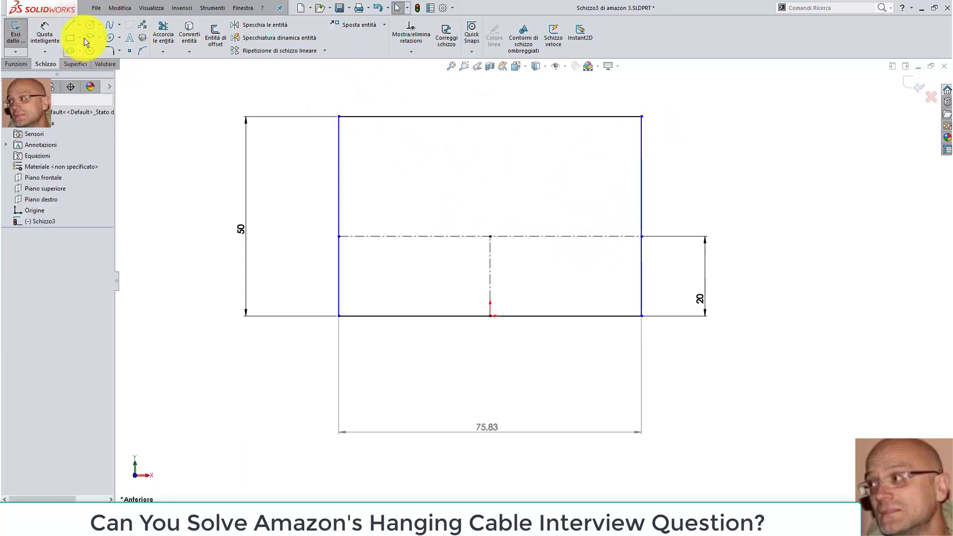
- Draw the conic to the top-right corner, sagging below the top edge's middle, and select its vertex
left_click(120, 39)
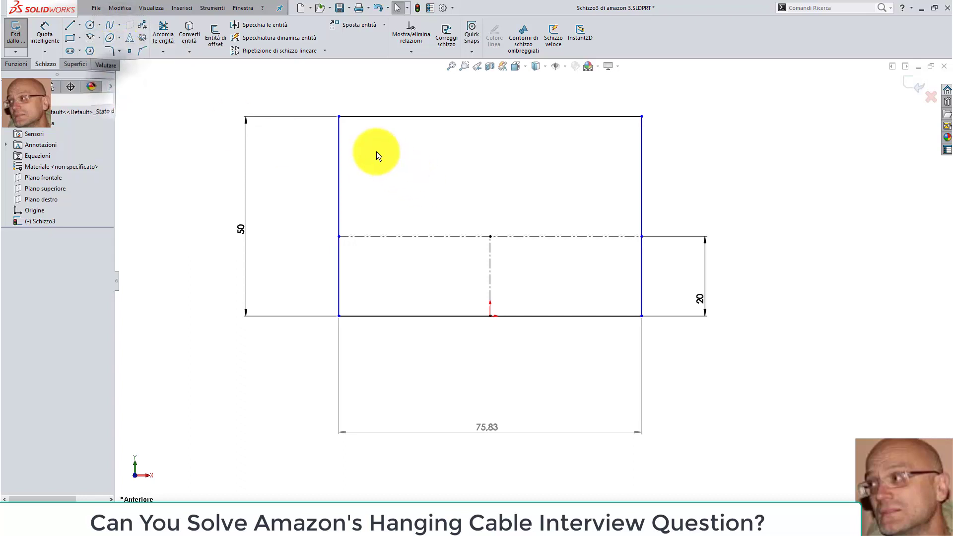
key("Return")
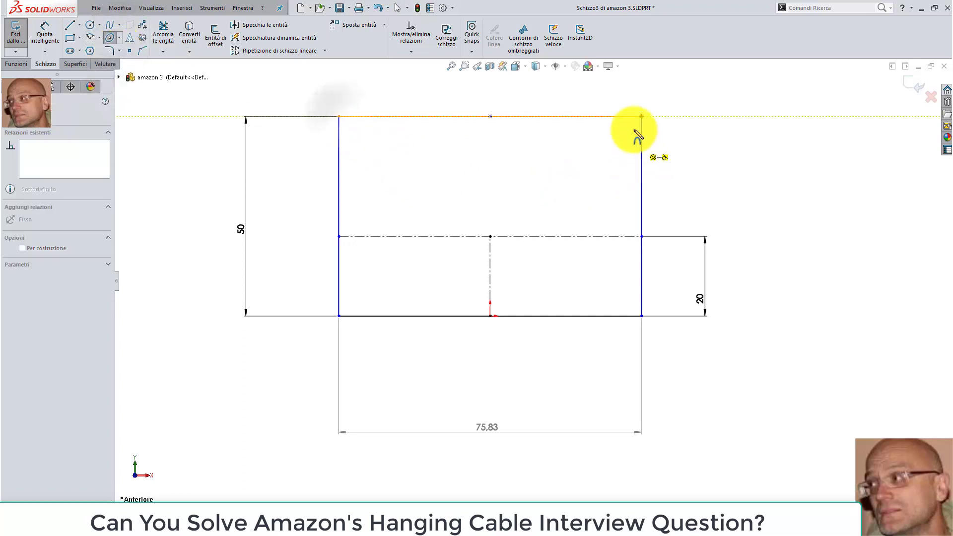
left_click(641, 118)
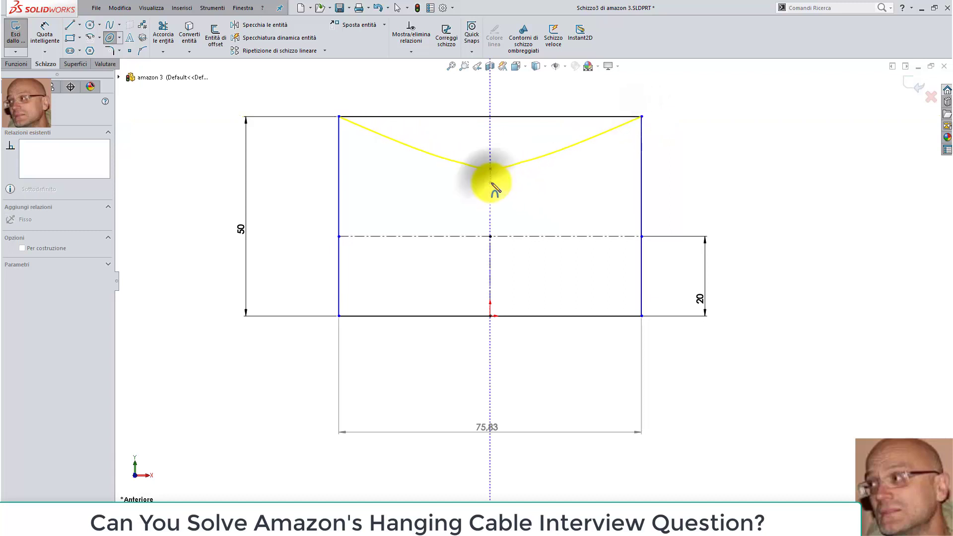
left_click(495, 188)
left_click(493, 224)
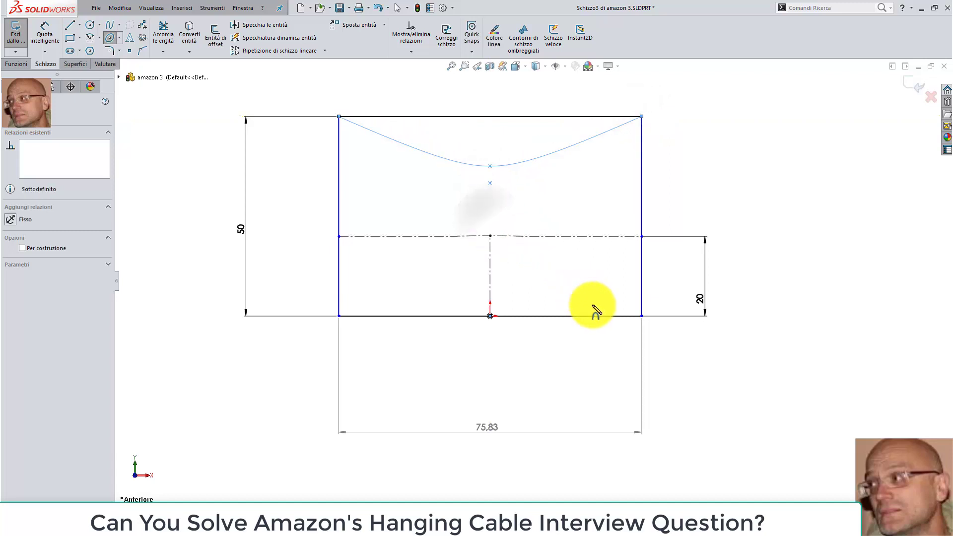
key("Escape")
scroll(525, 242, "down", 1)
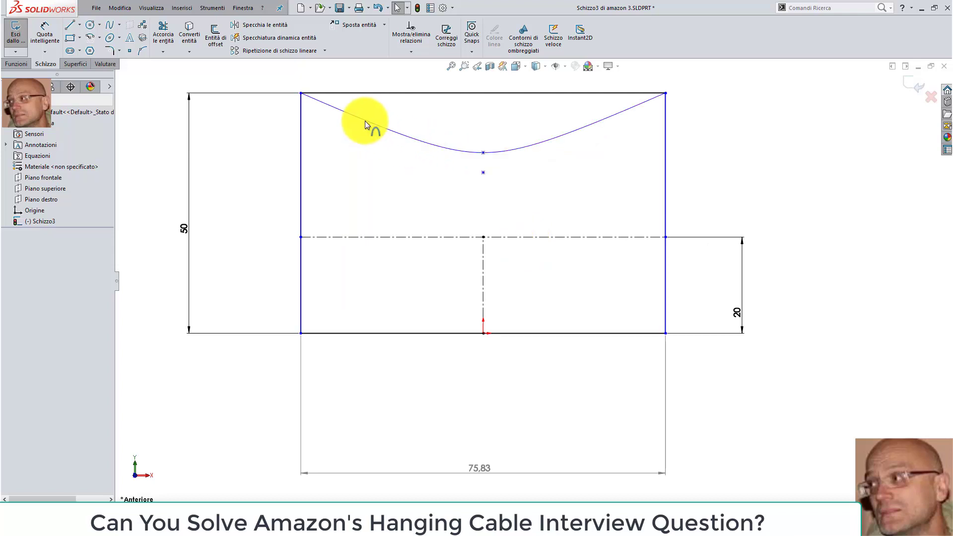
left_click(485, 154)
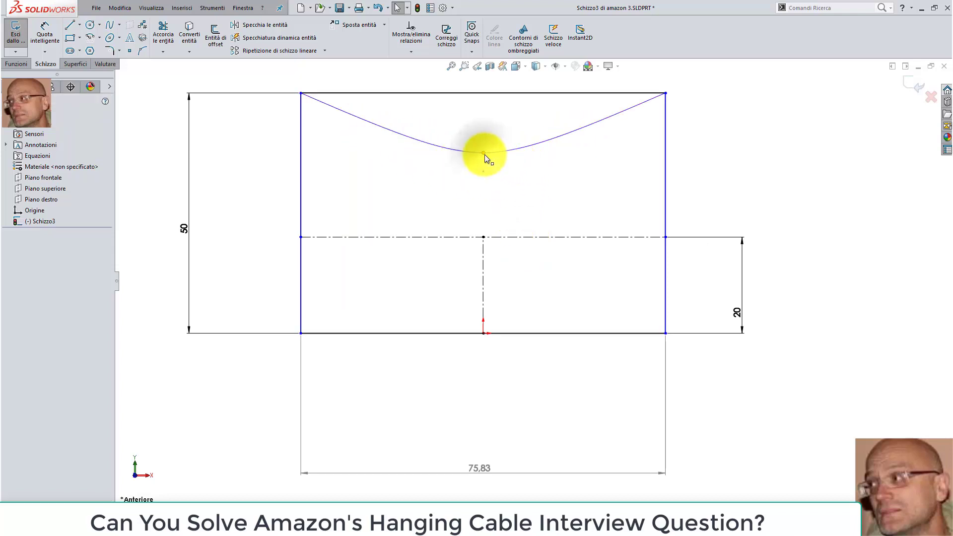
- Make the conic's vertex coincident with the construction lines' crossing, 20 above the bottom
left_click(483, 236, "ctrl")
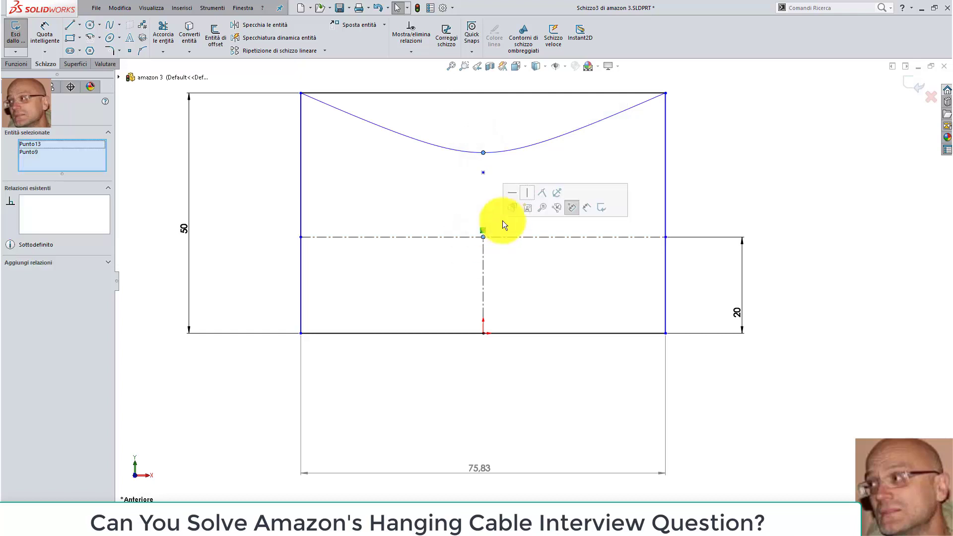
left_click(547, 194)
left_click(729, 163)
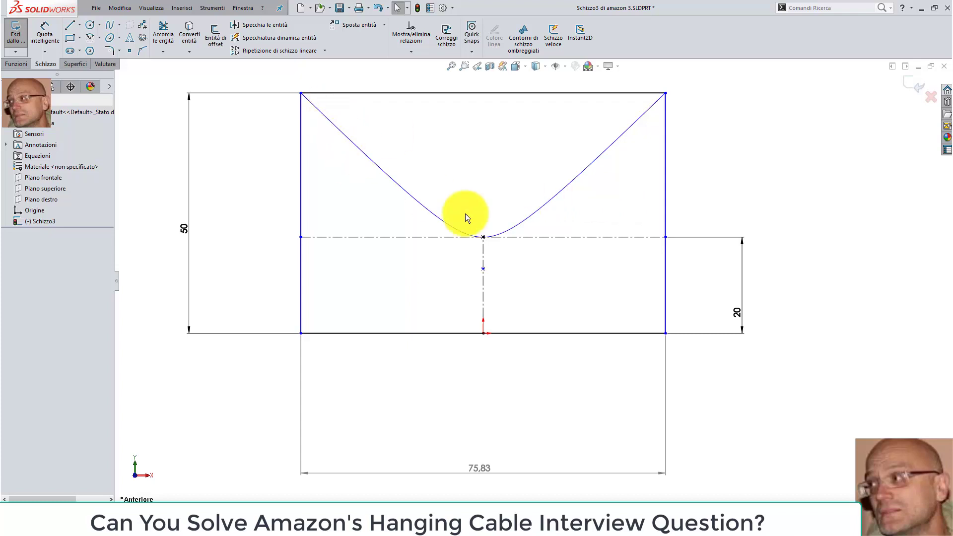
right_click_drag(752, 195, 737, 168)
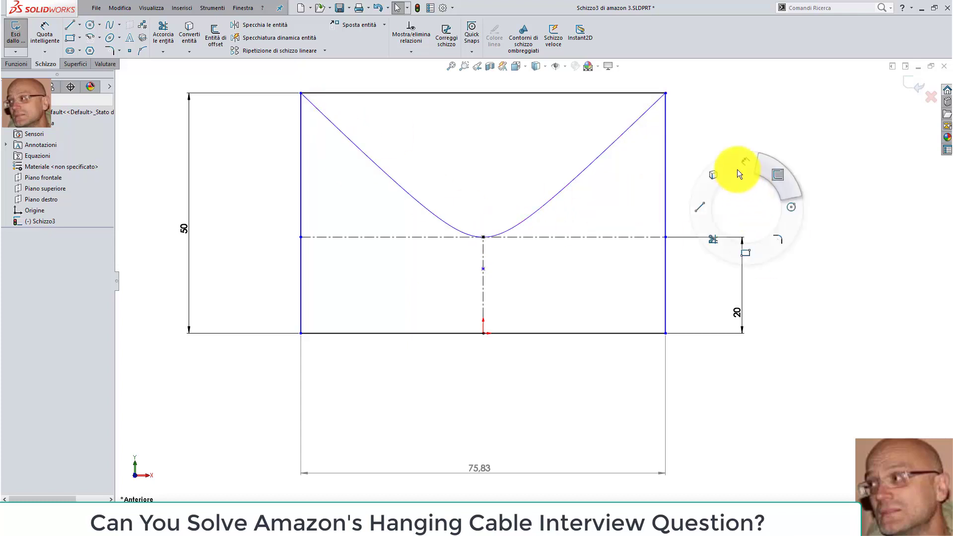
left_click(562, 191)
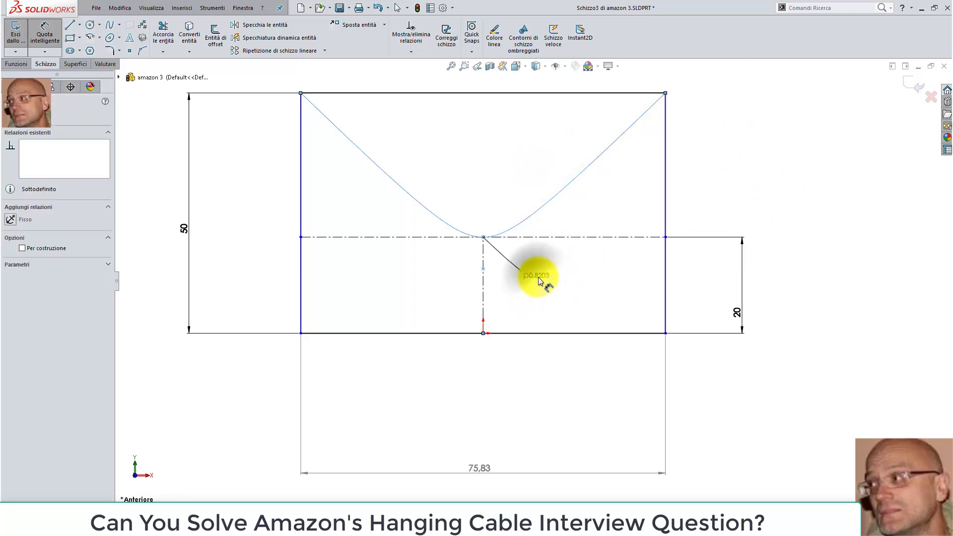
- Place a rho dimension on the conic and set it to 0.35
left_click(540, 277)
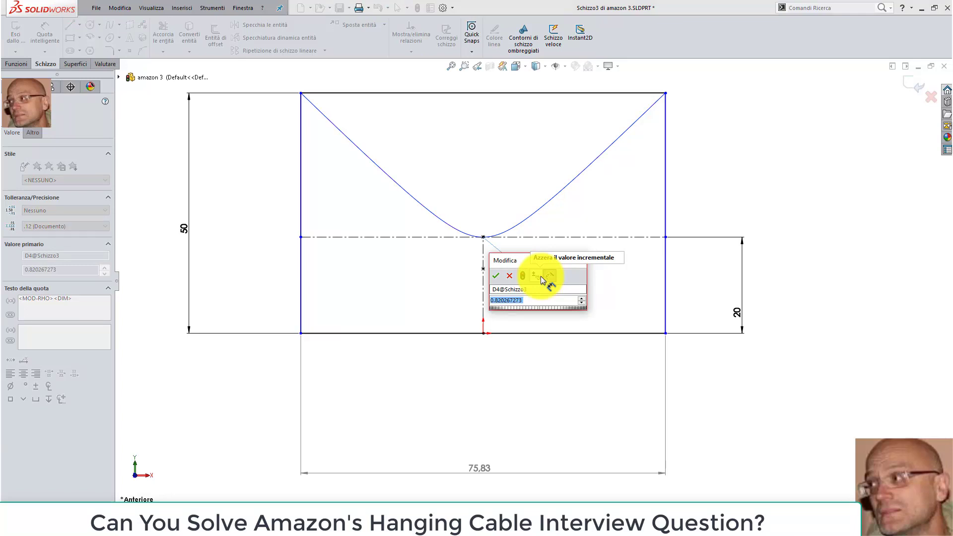
type("0")
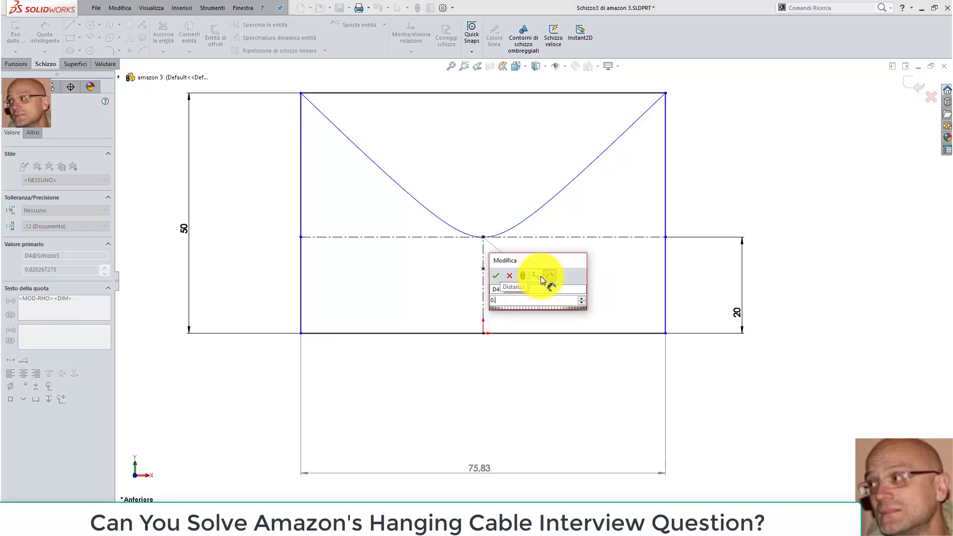
type(".35")
left_click(496, 276)
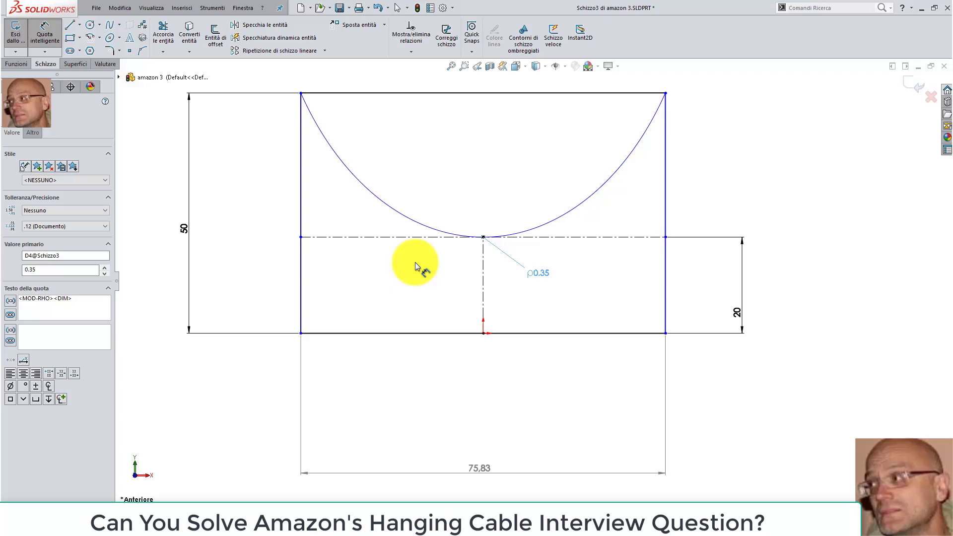
key("Escape")
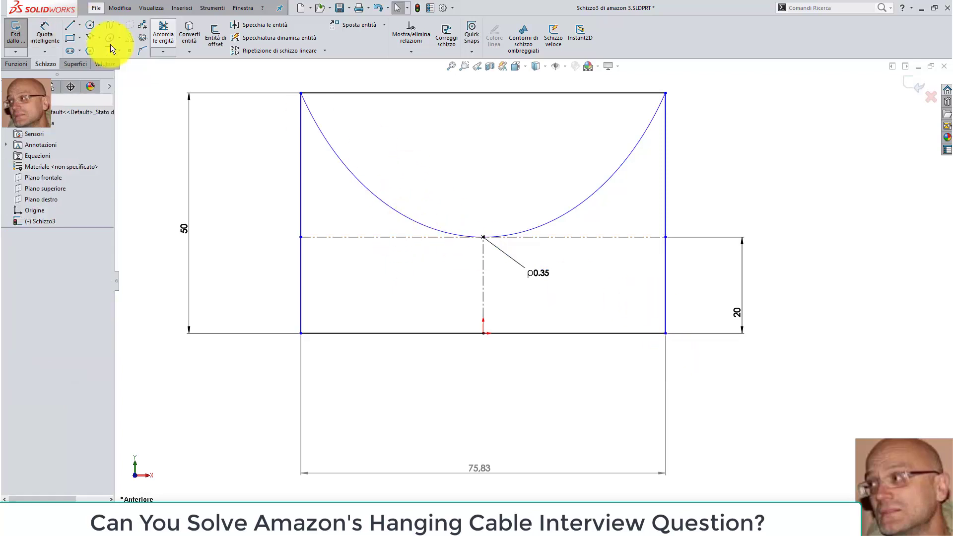
left_click(43, 30)
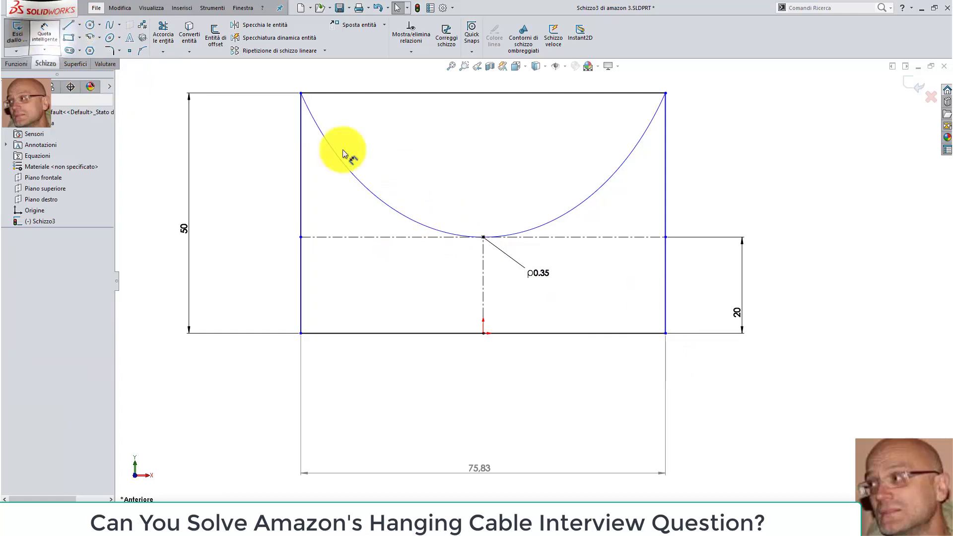
left_click(596, 195)
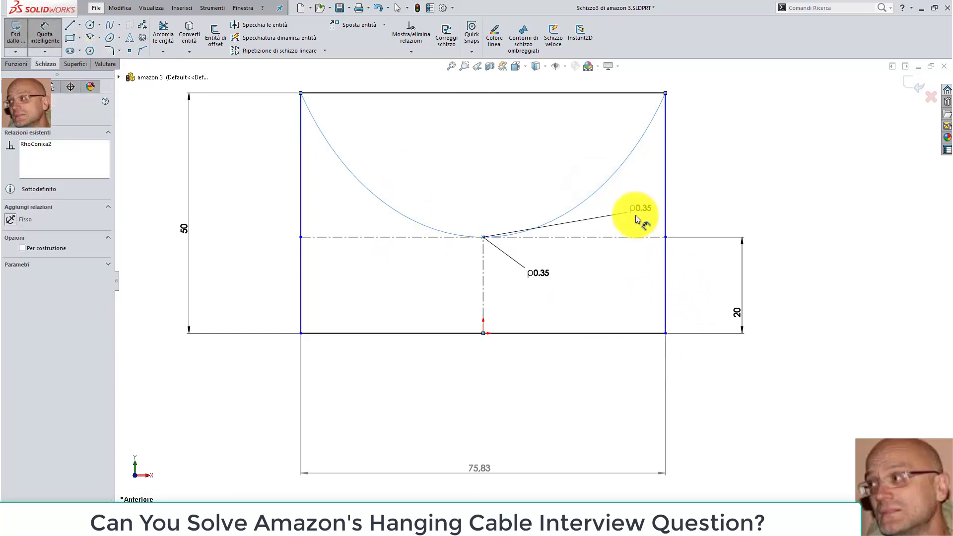
key("Escape")
key("Escape")
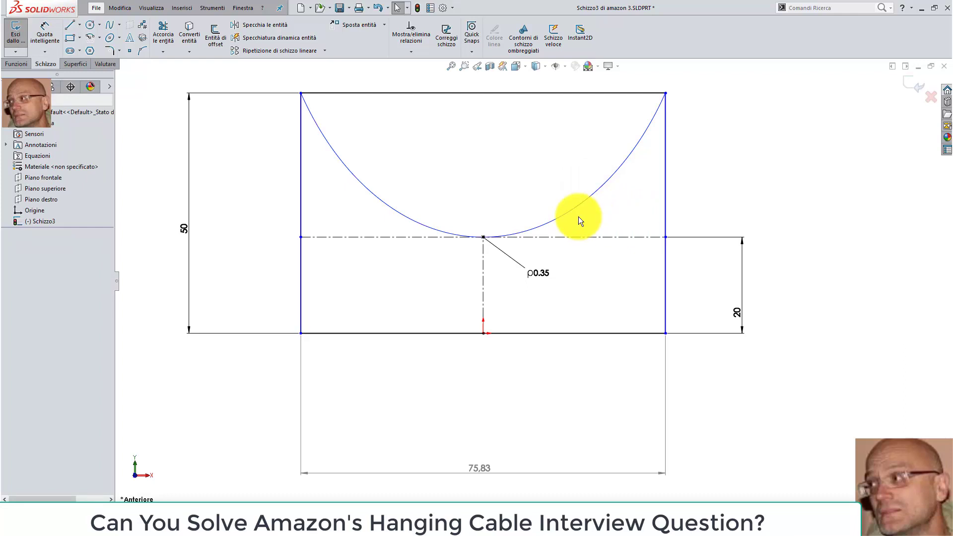
- Draw a style spline from the top-left to the top-right corner with two low control points
left_click(119, 27)
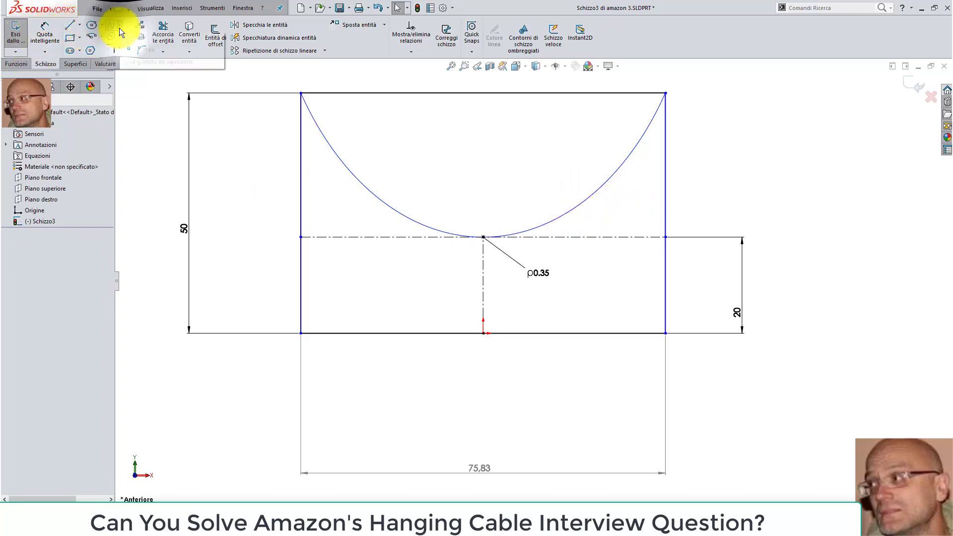
left_click(122, 49)
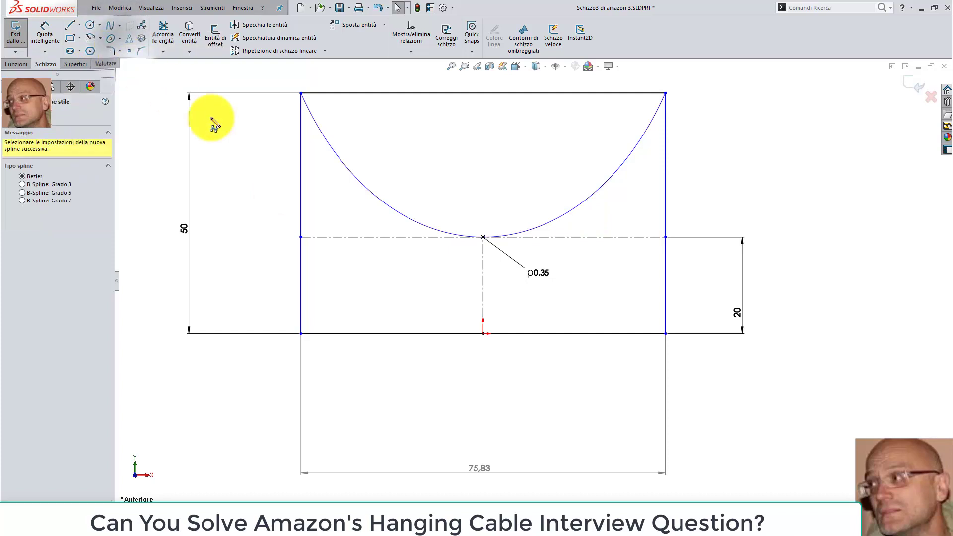
left_click(301, 93)
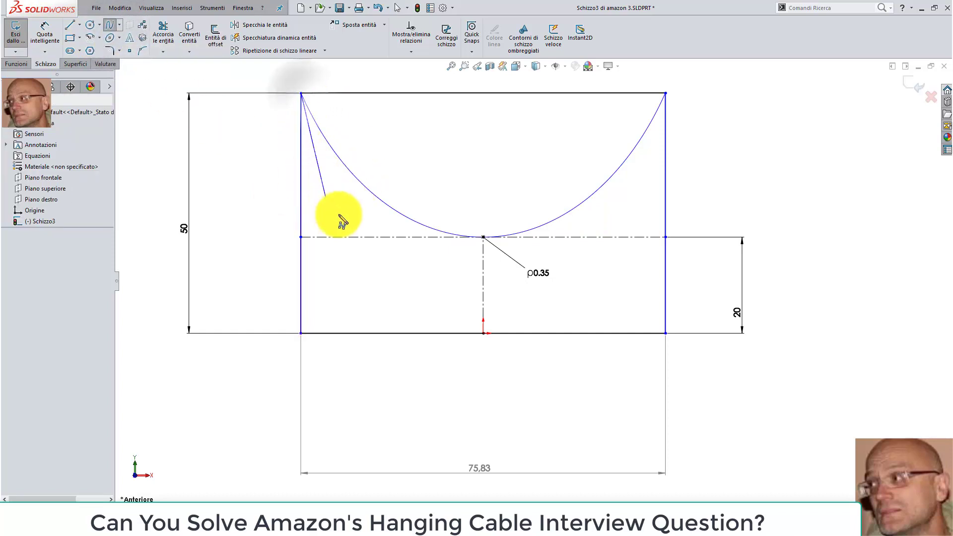
left_click(402, 273)
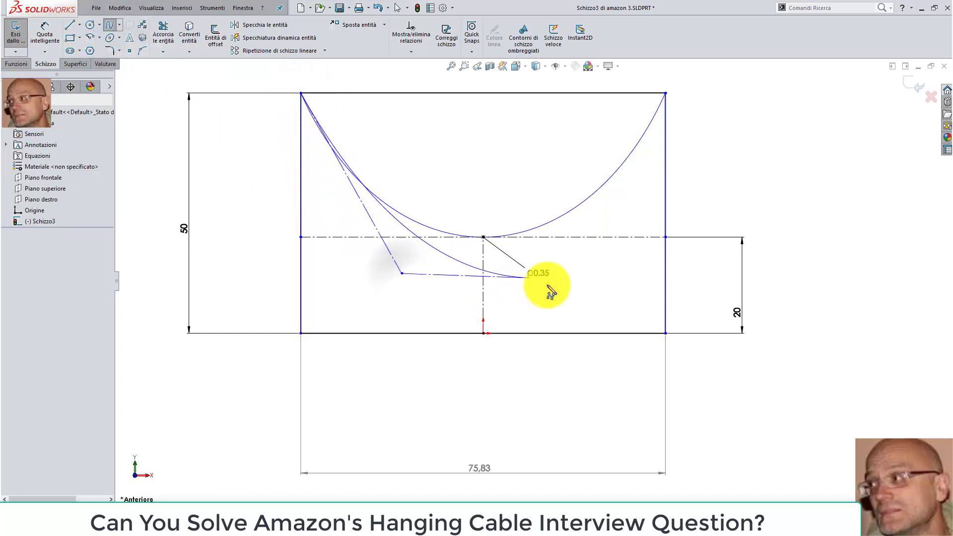
left_click(569, 278)
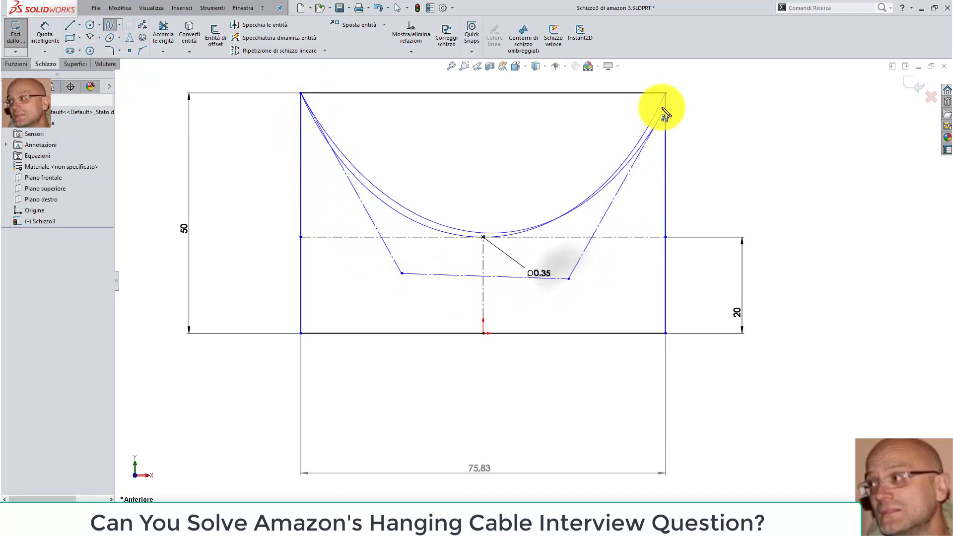
left_click(665, 93)
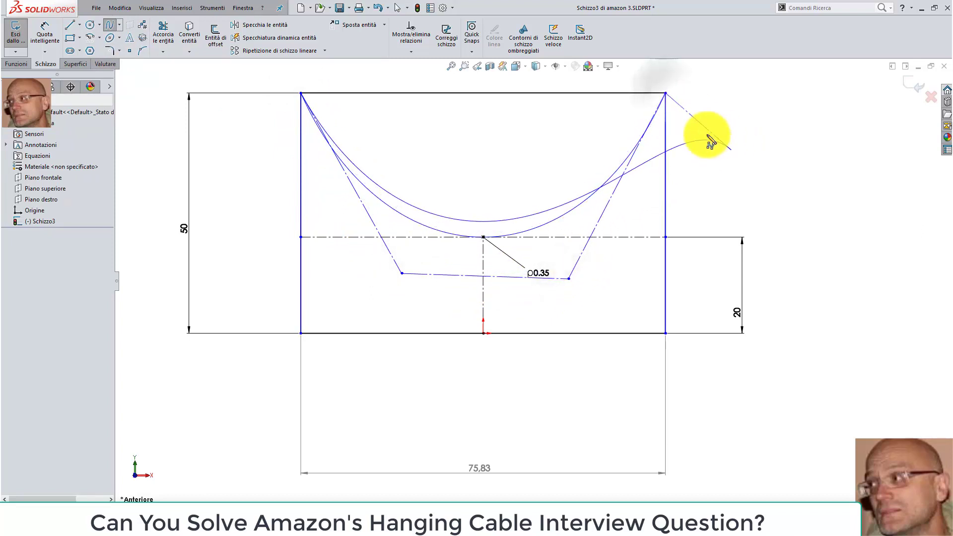
key("Escape")
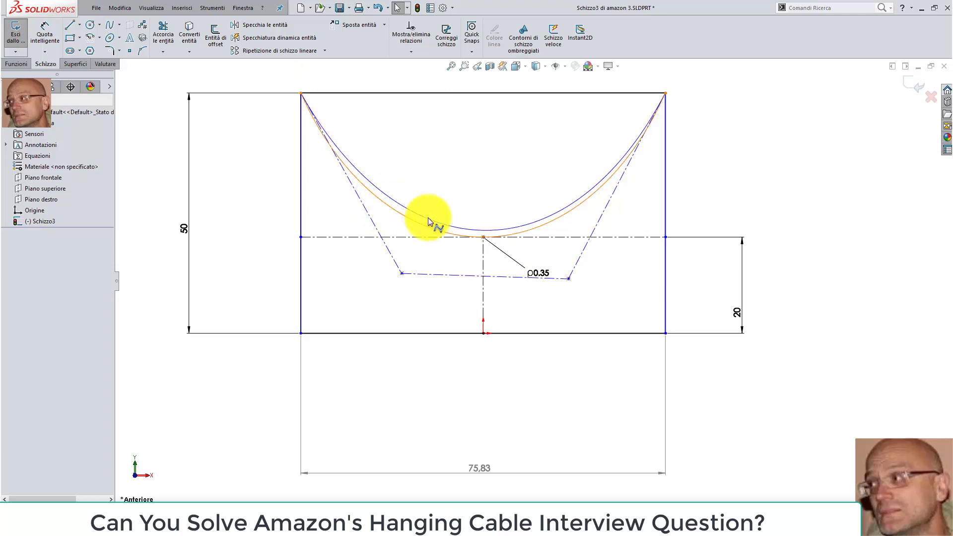
- Select the control polygon and conic, and test-move the spline's lower-right control point
left_click(521, 278)
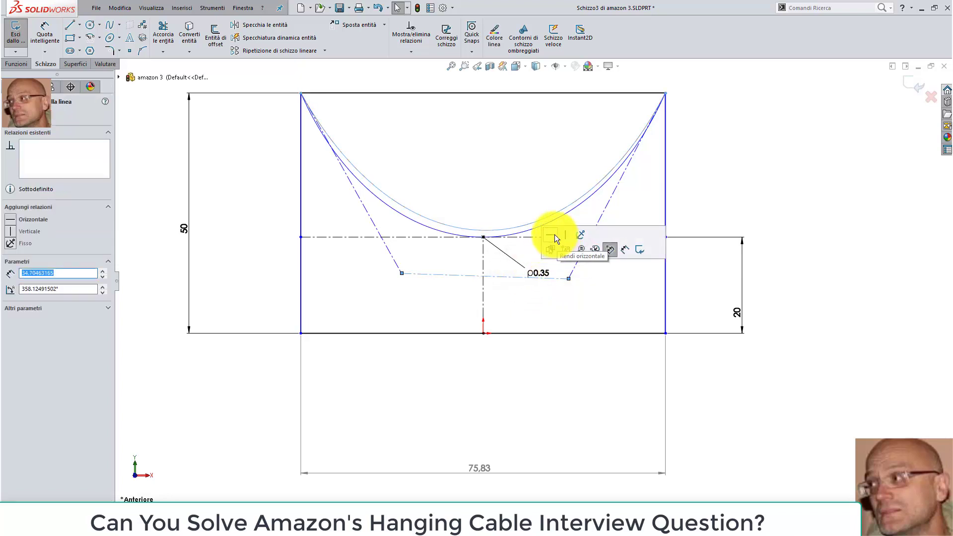
left_click(722, 170)
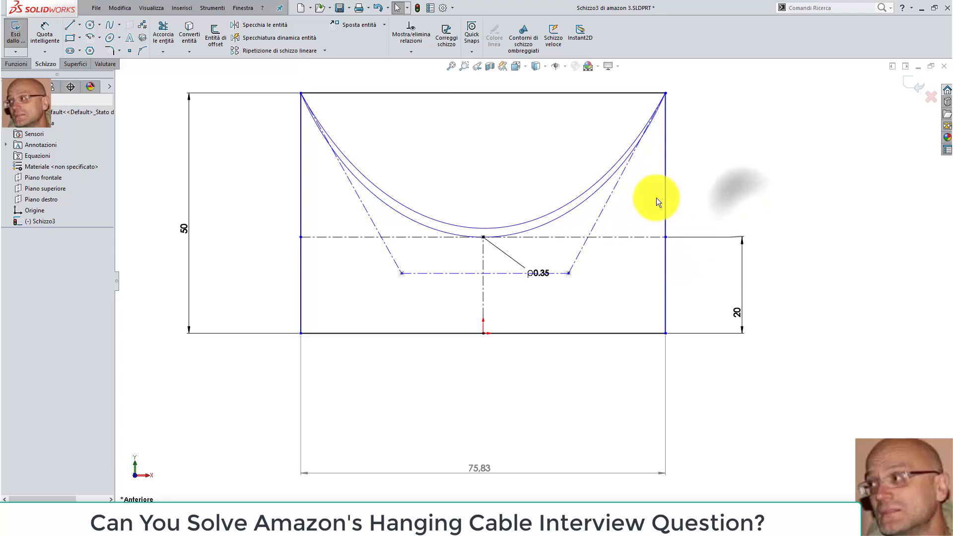
left_click(588, 204)
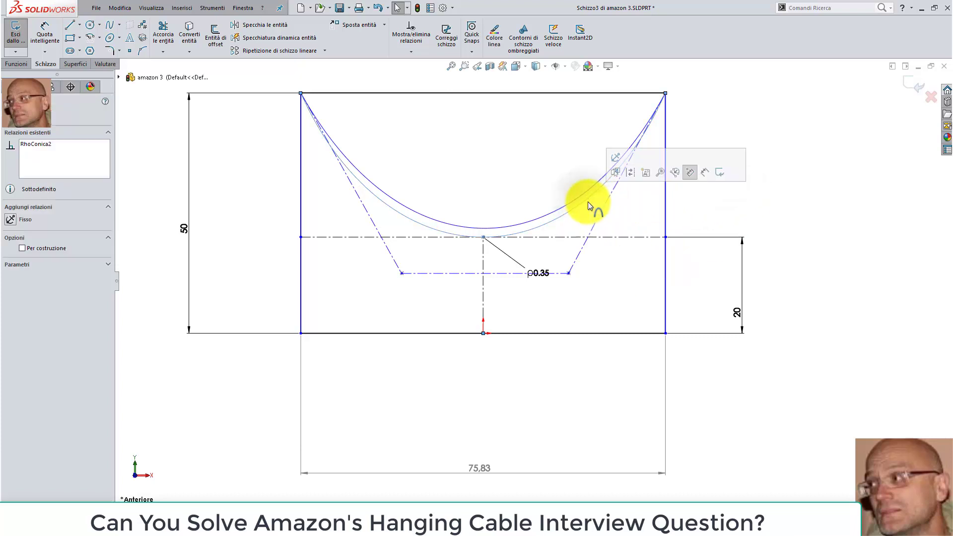
left_click(629, 172)
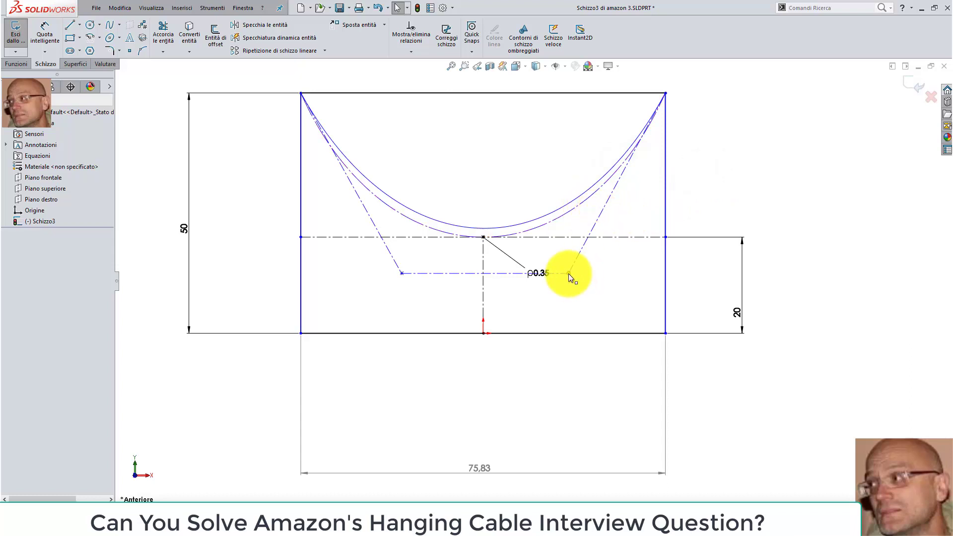
mouse_move(568, 273)
left_mouse_down()
mouse_move(579, 282)
mouse_move(567, 275)
left_mouse_up()
left_click(686, 210)
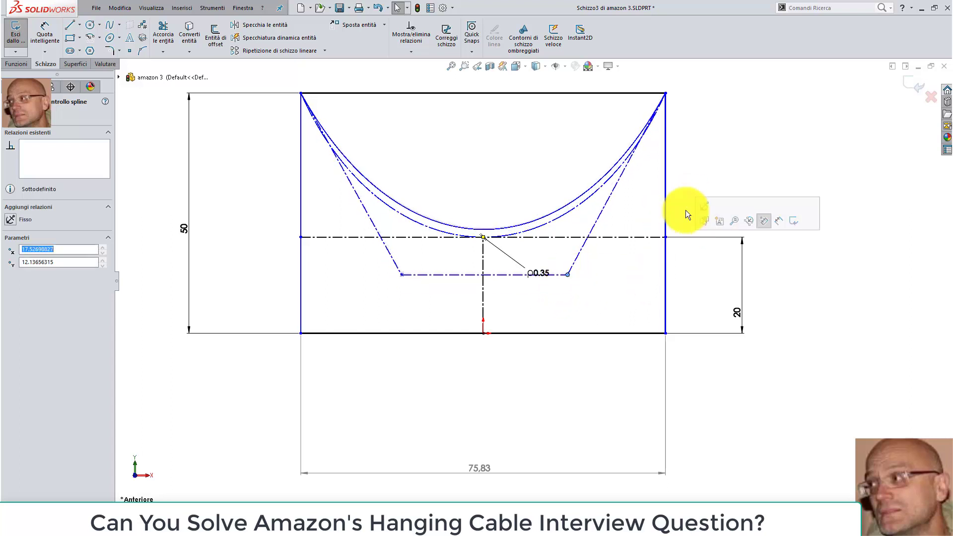
- Make the spline tangent to the conic at both ends
left_click(598, 193)
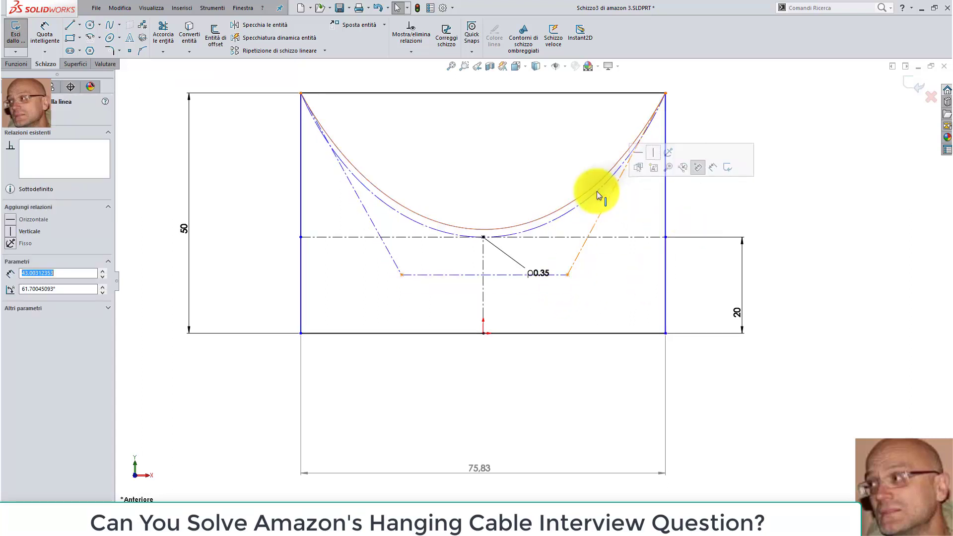
left_click(596, 191, "ctrl")
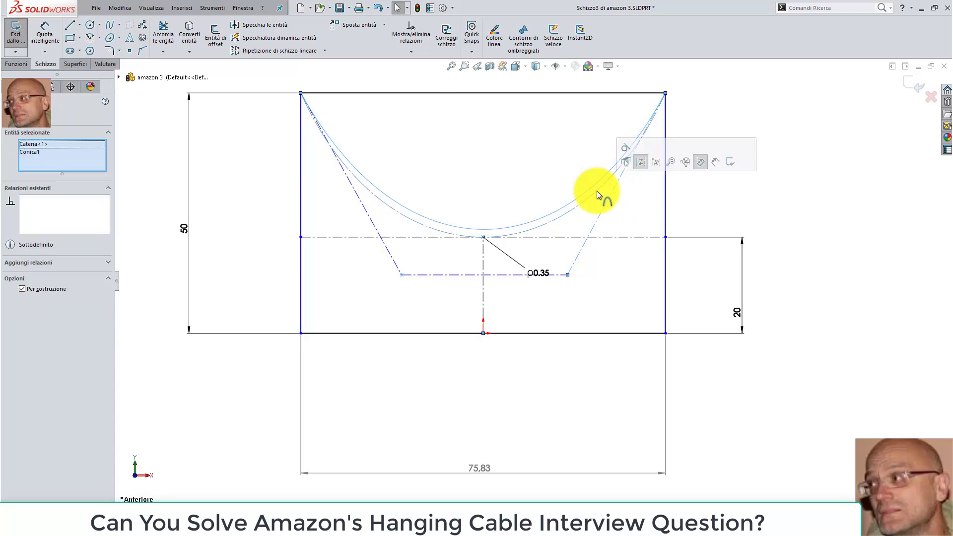
left_click(627, 145)
left_click(804, 135)
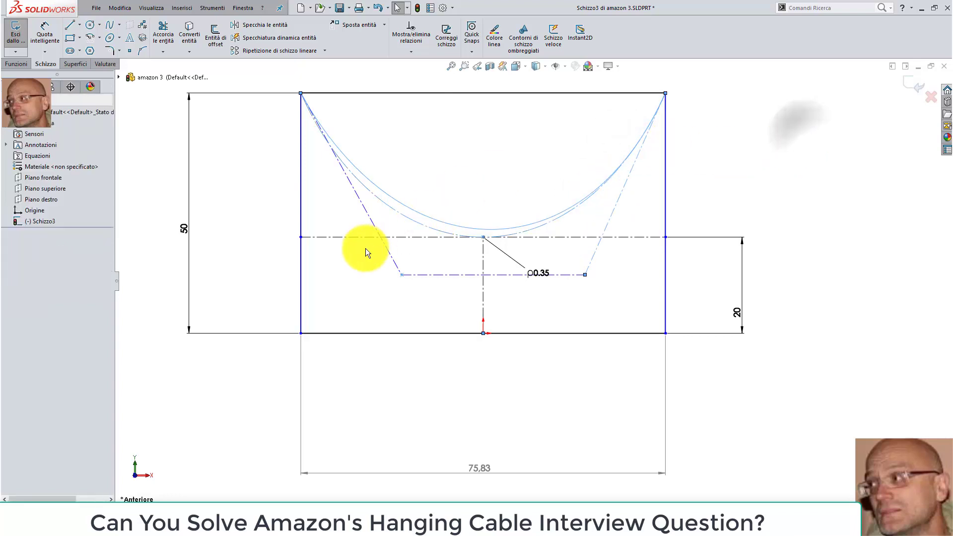
left_click(391, 209)
left_click(394, 206, "ctrl")
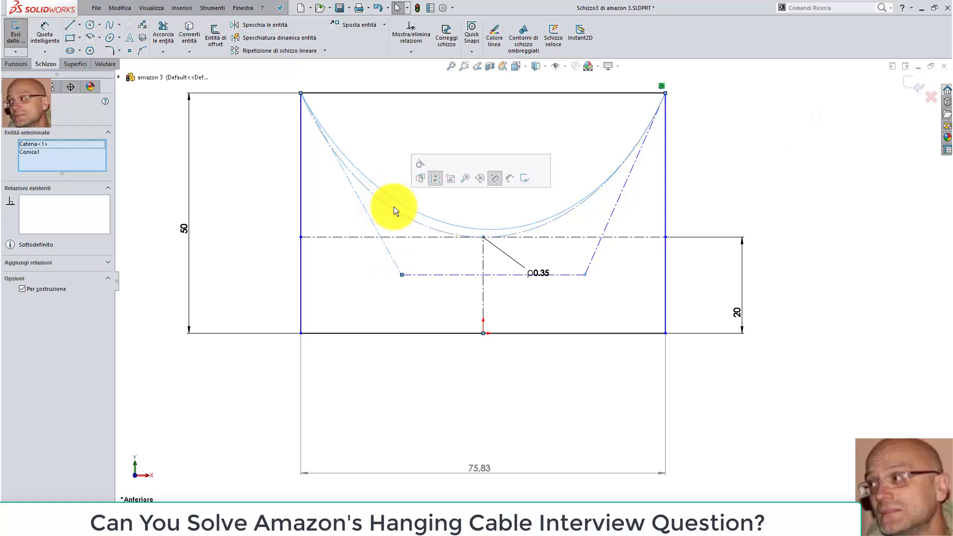
left_click(421, 160)
left_click(692, 185)
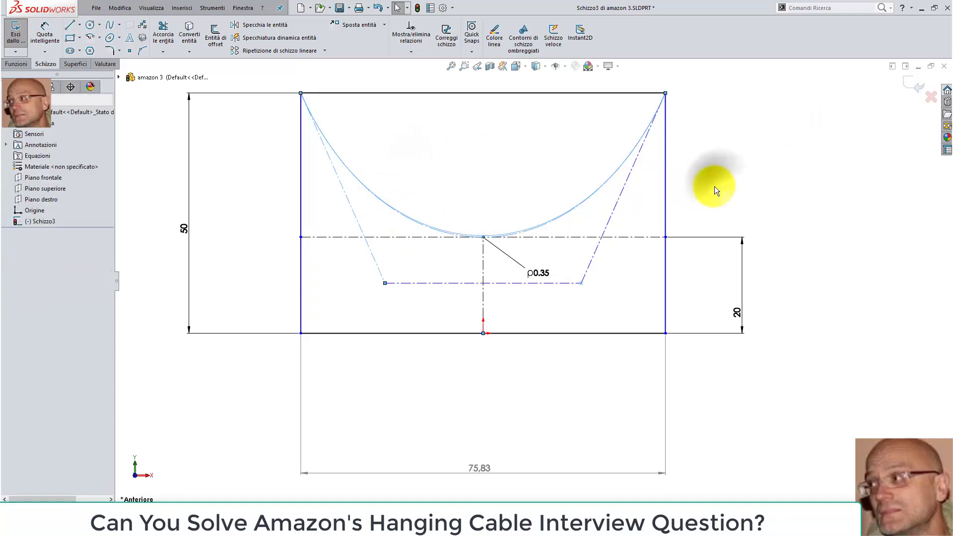
- Raise the spline's lower control point so the curve sags less than the conic
scroll(579, 294, "down", 2)
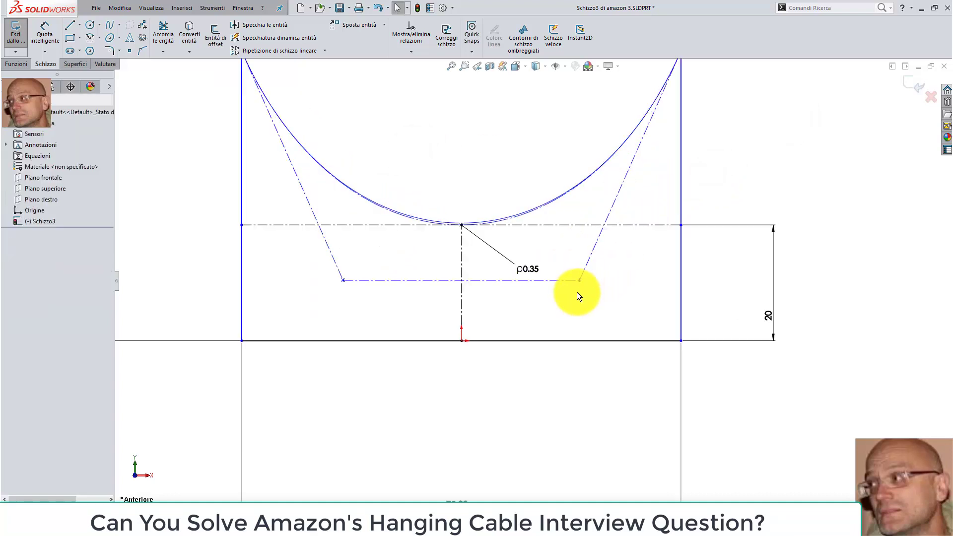
mouse_move(580, 279)
left_mouse_down()
mouse_move(581, 267)
mouse_move(586, 286)
left_mouse_up()
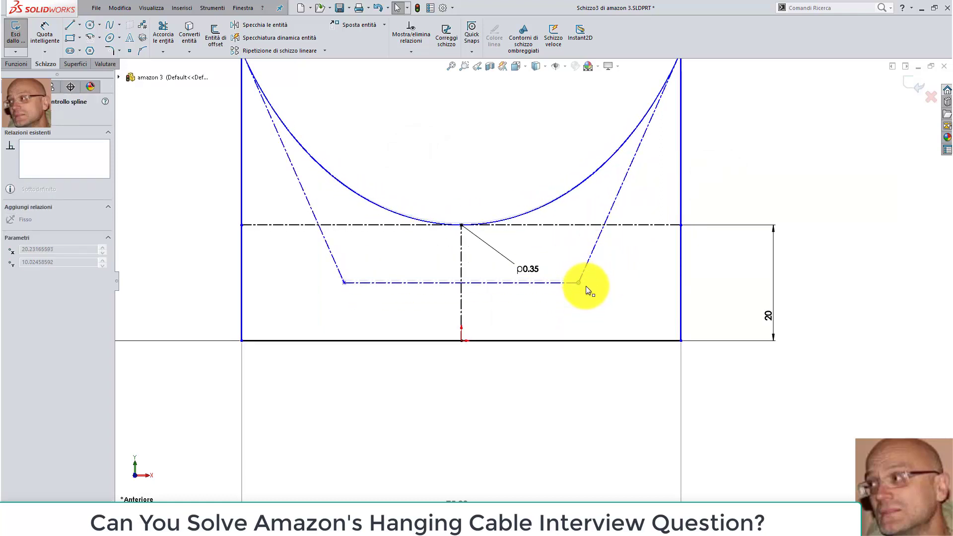
mouse_move(586, 285)
left_mouse_down()
mouse_move(578, 228)
mouse_move(579, 246)
mouse_move(594, 248)
left_mouse_up()
- Dimension the upper spline's length (96.86) and change it to 80
left_click(772, 165)
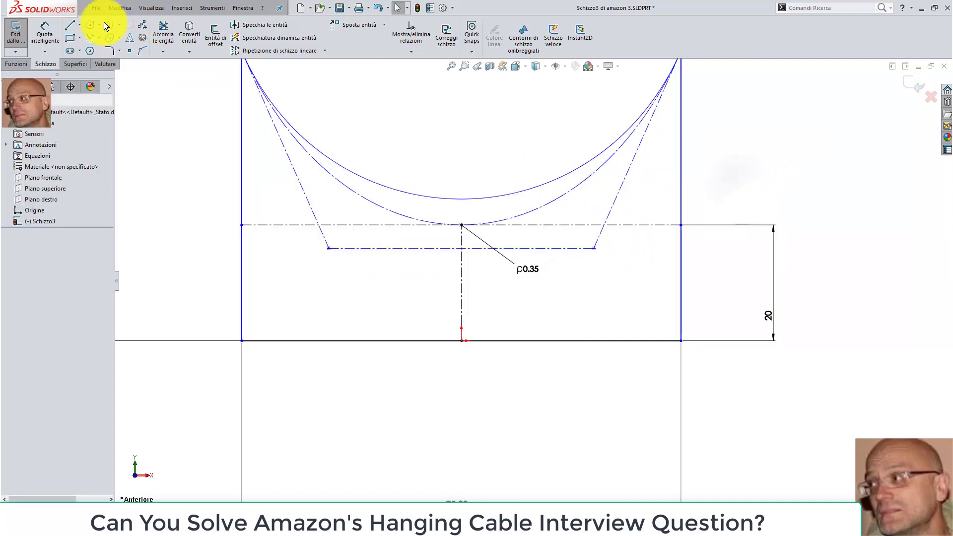
left_click(48, 24)
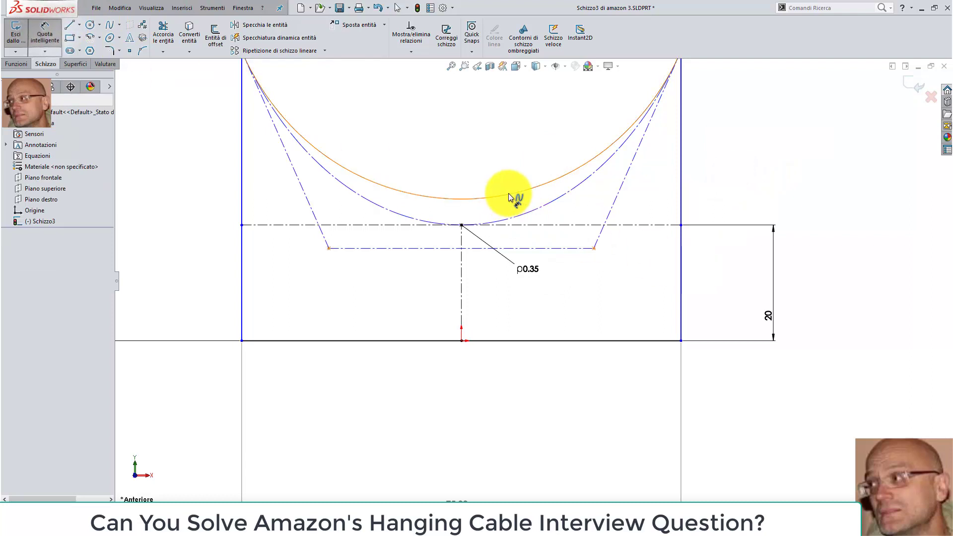
left_click(537, 227)
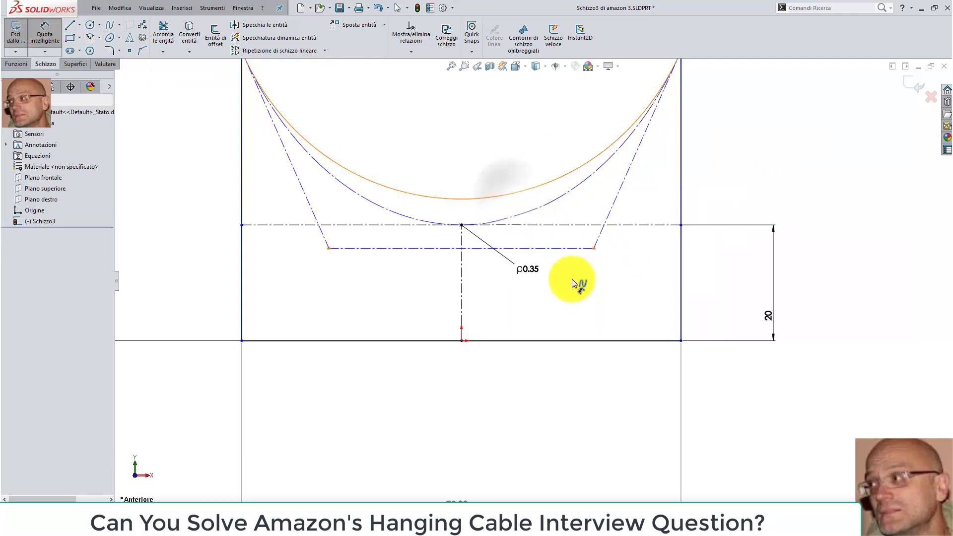
left_click(632, 298)
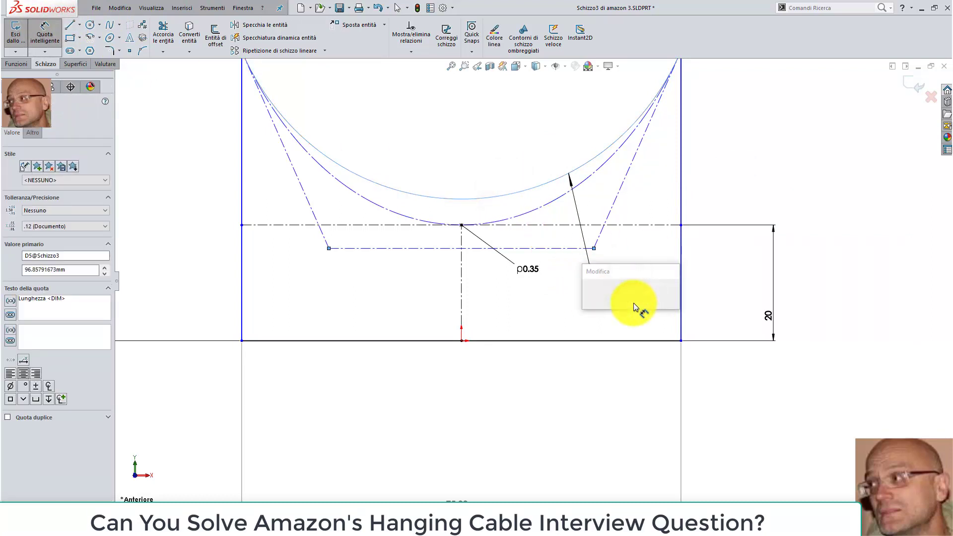
type("80")
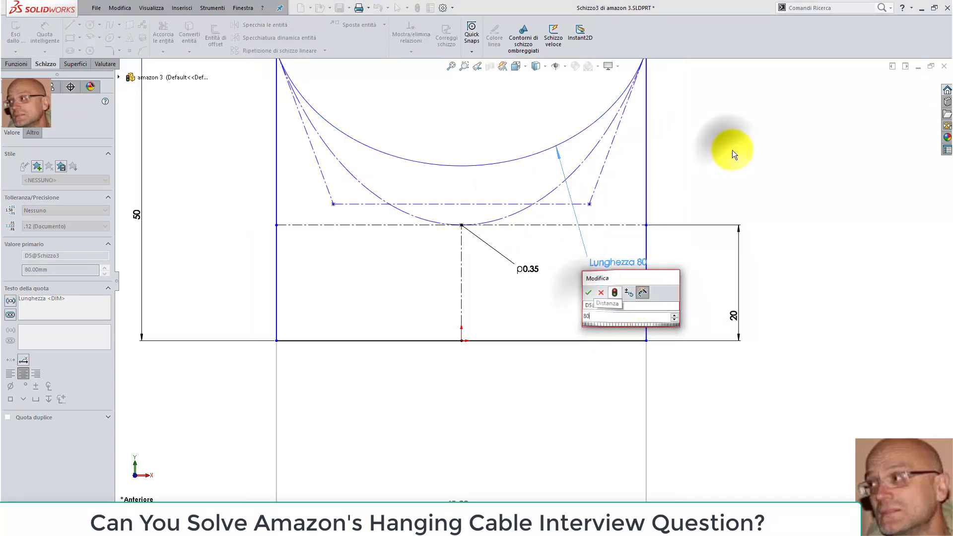
key("Return")
left_click(722, 184)
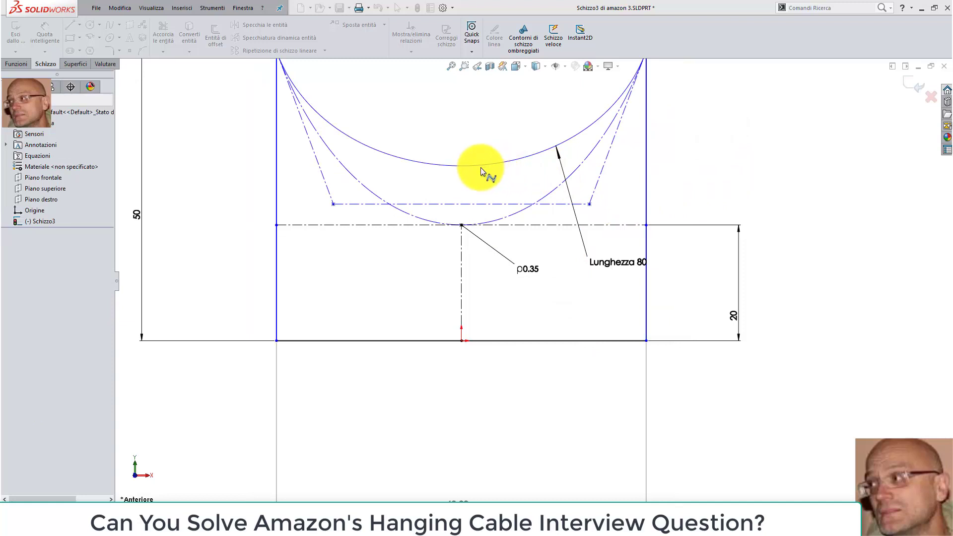
- Add a Coincident relation between the spline and the sag line's centre point
left_click(589, 204)
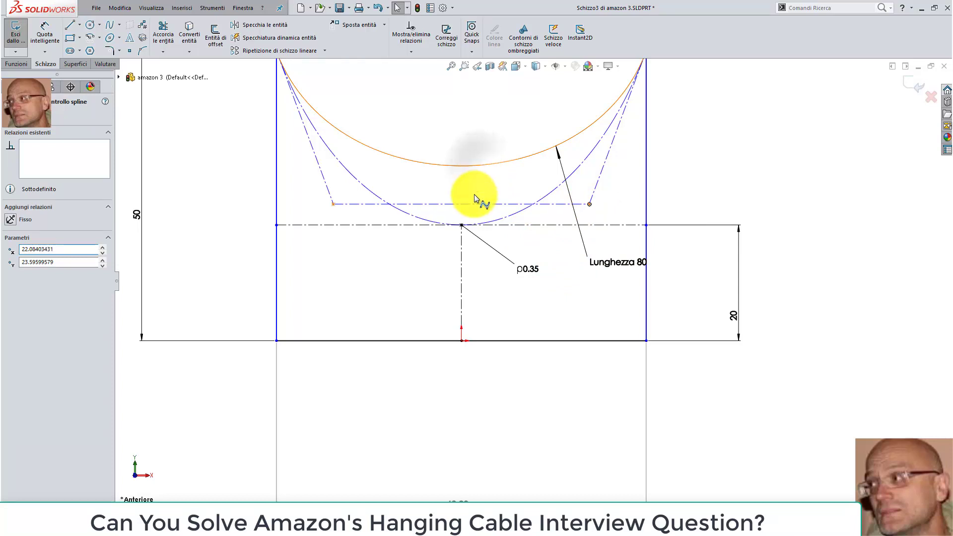
left_click(461, 222)
left_click(460, 225)
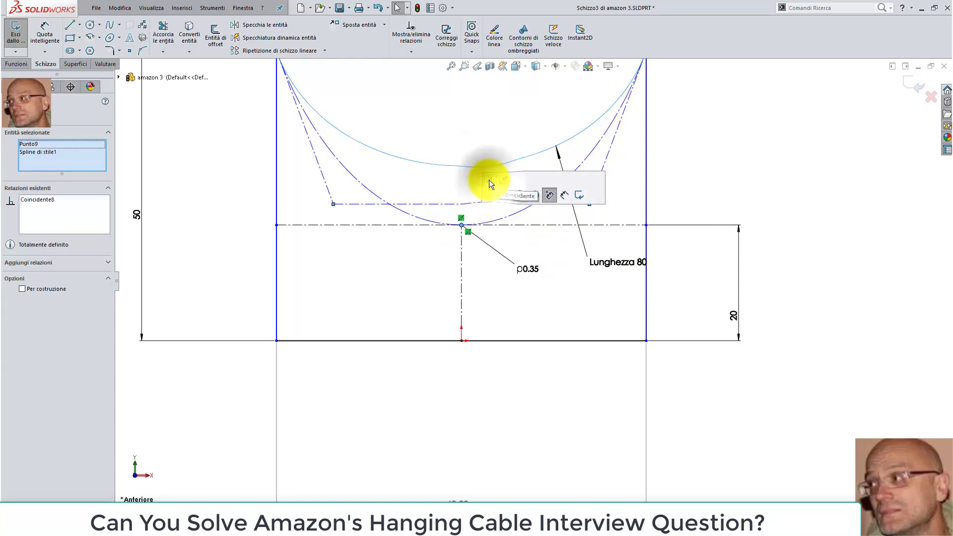
left_click(489, 183)
left_click(794, 177)
- Drag the 45,34 width dimension up beside the frame and move the ρ0.35 label lower left
scroll(571, 347, "up", 2)
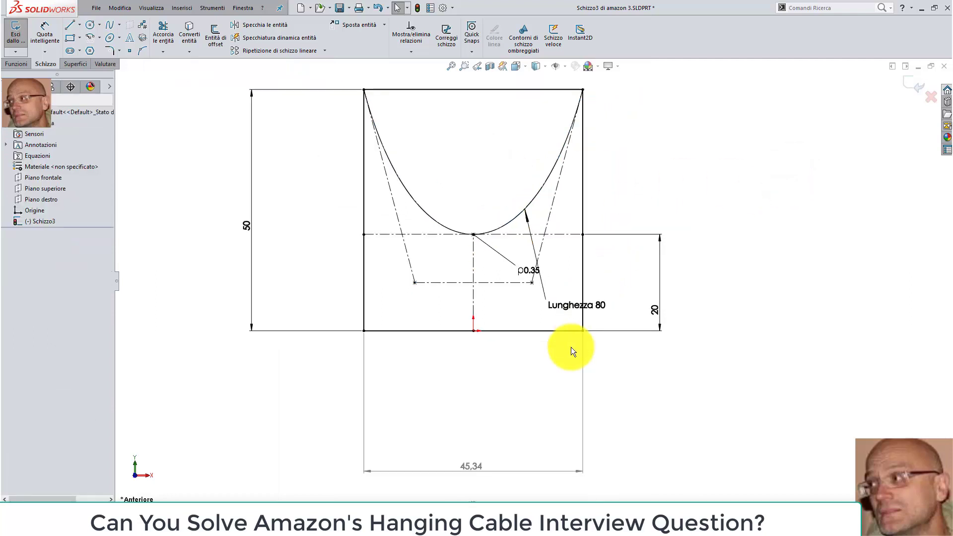
scroll(571, 347, "up", 1)
left_click_drag(485, 434, 482, 345)
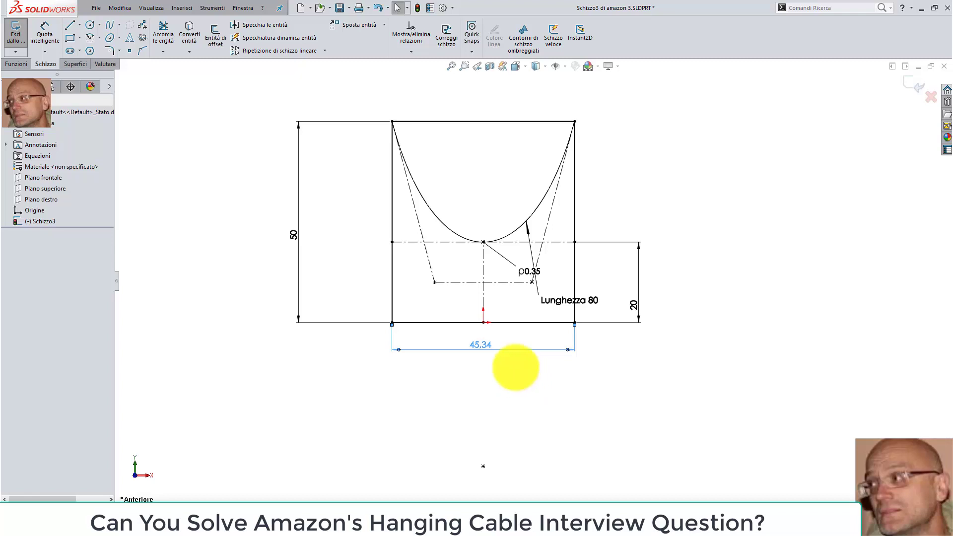
scroll(500, 354, "down", 1)
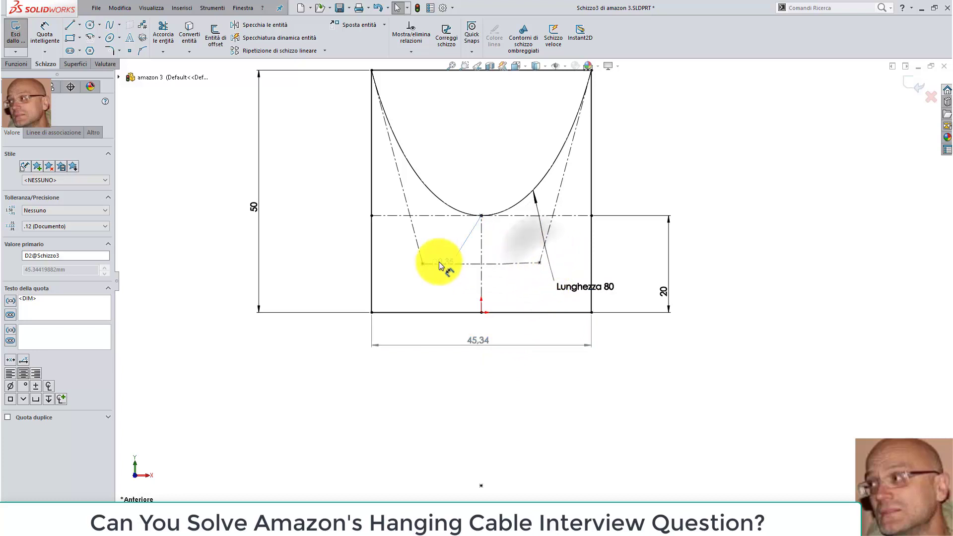
left_click(419, 281)
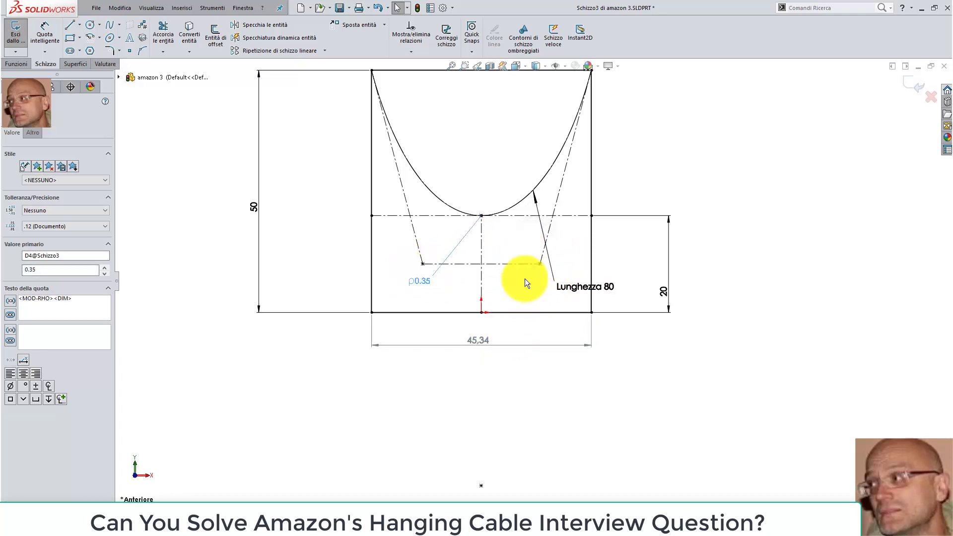
scroll(590, 283, "down", 2)
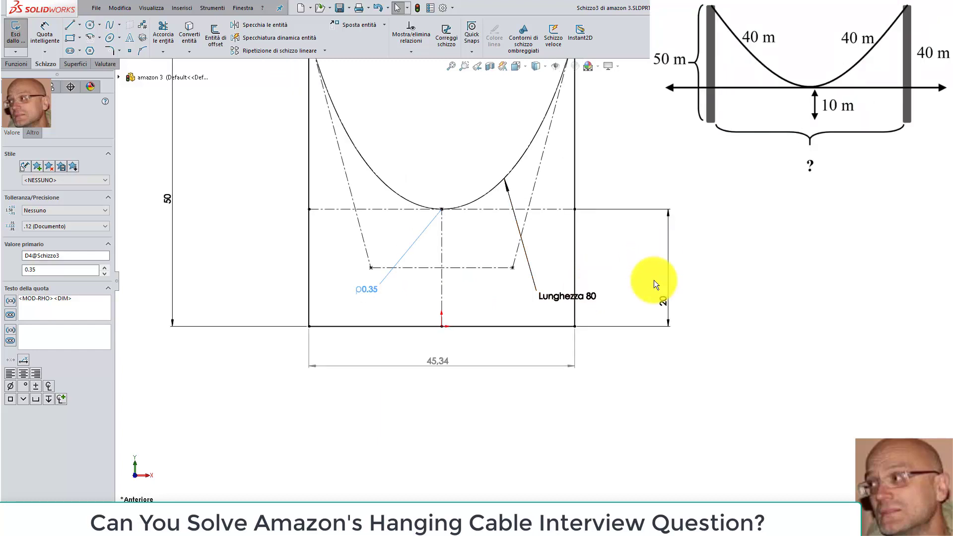
- Preview a trial sag height of 10, then discard it and keep 20
left_click(666, 310)
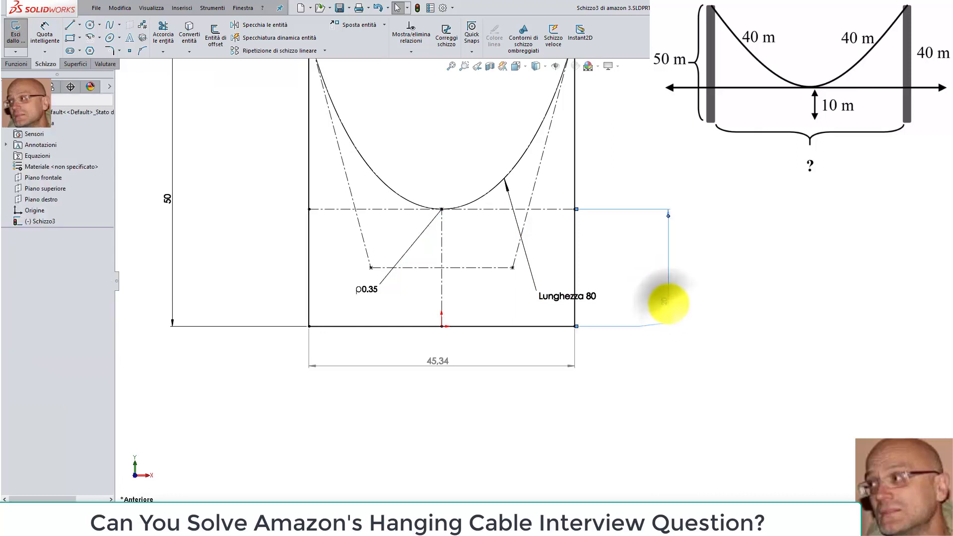
double_click(667, 304)
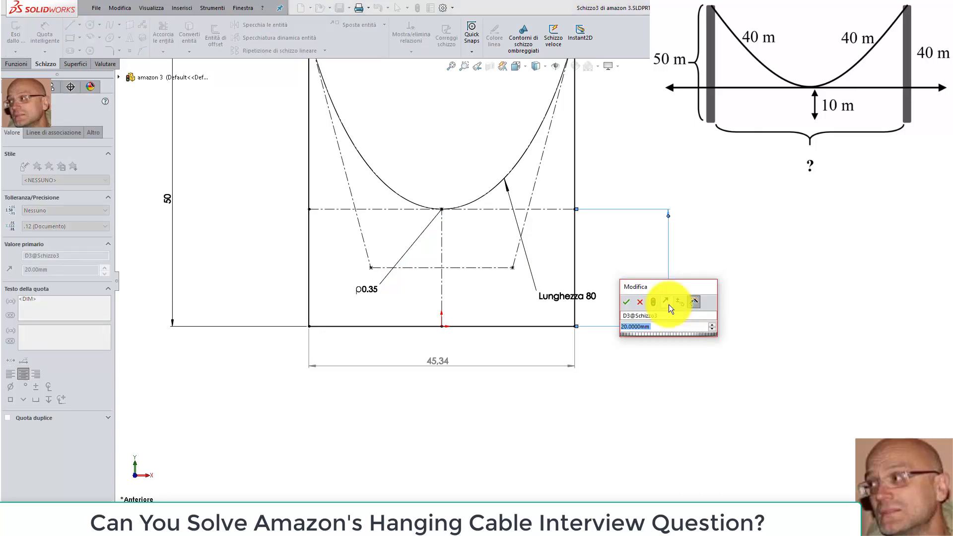
type("10")
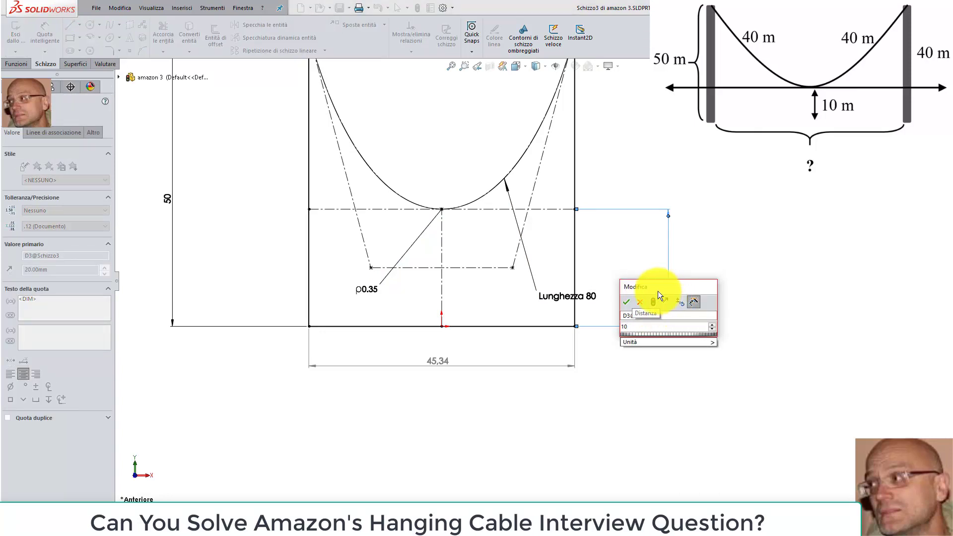
left_click(651, 301)
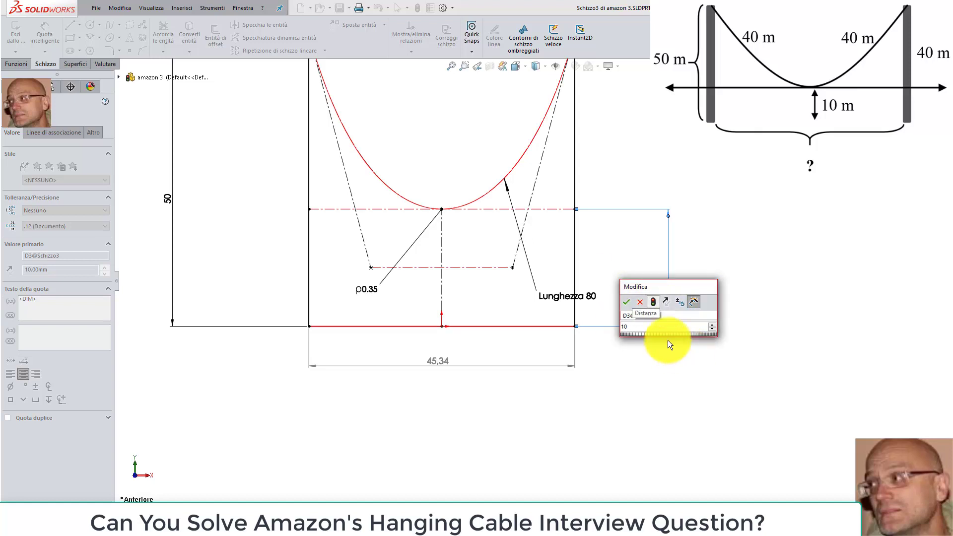
left_click(640, 301)
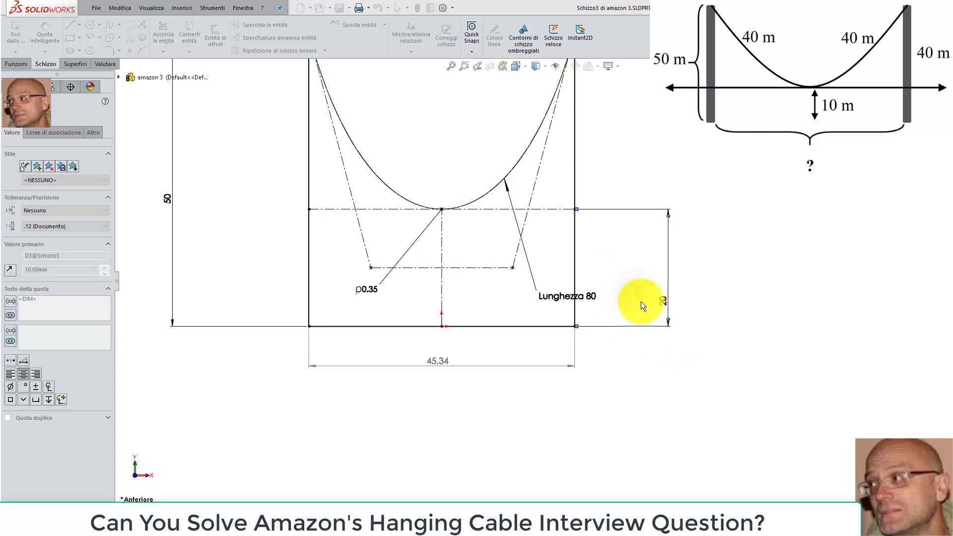
left_click(666, 302)
- Set the sag height to 15, narrowing the span to 30,58
double_click(666, 302)
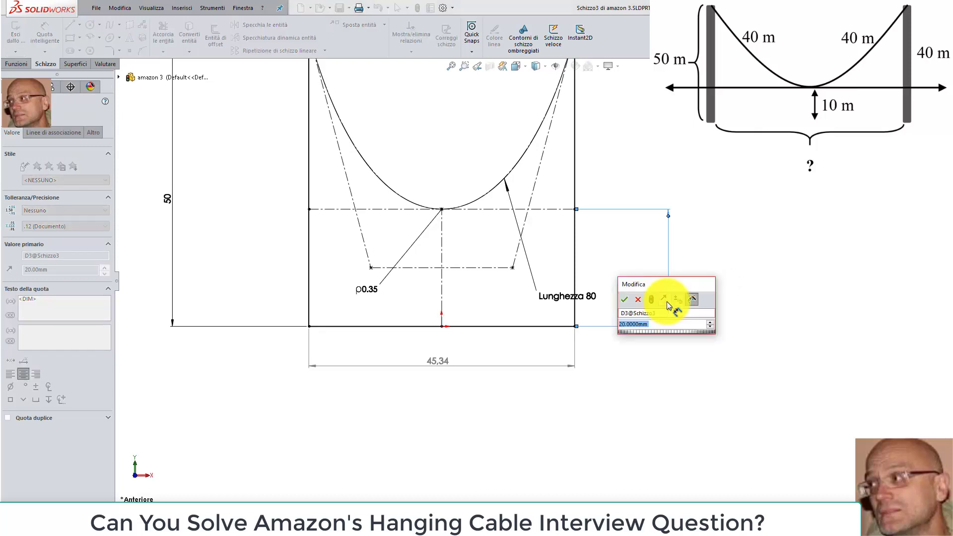
type("15")
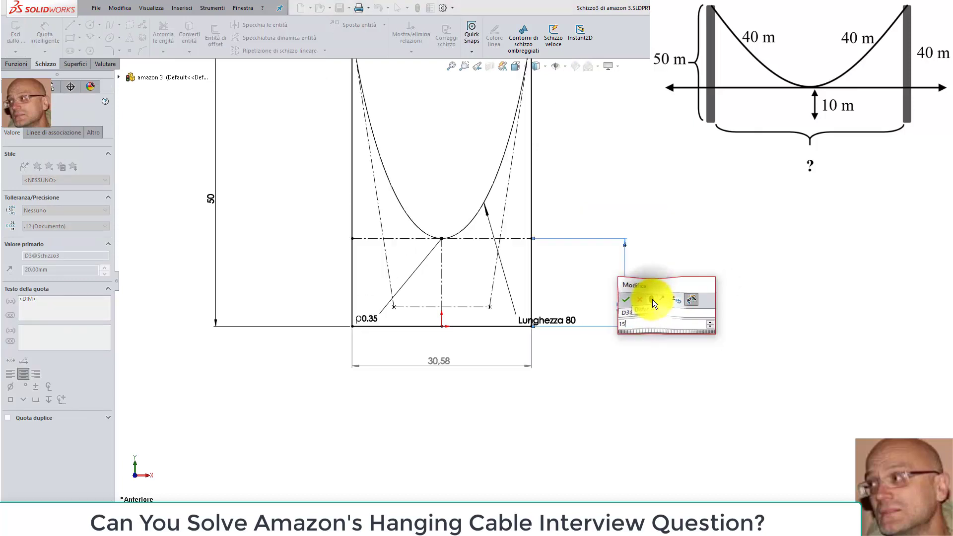
left_click(624, 301)
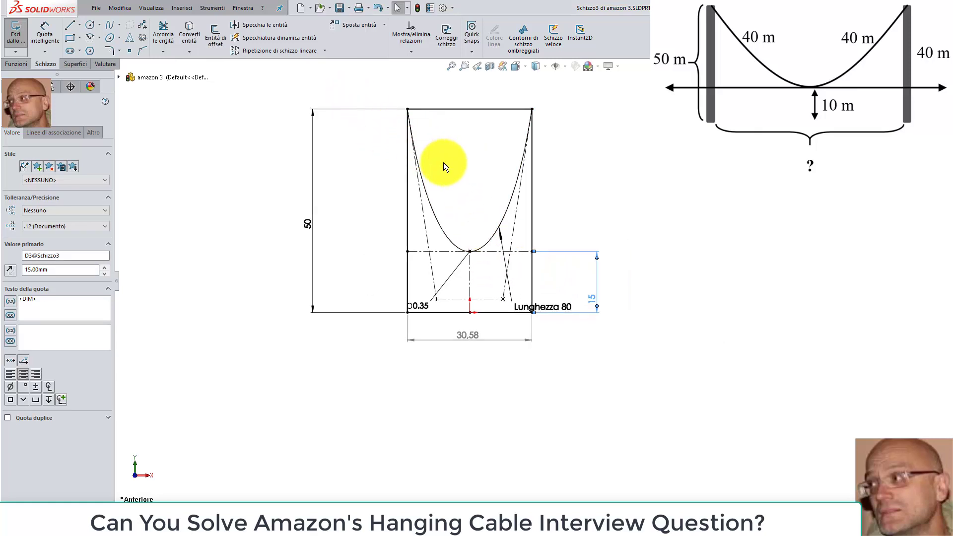
- Lower the sag height to 12, then 11, then 10.5, shrinking the span to 8,06
double_click(635, 340)
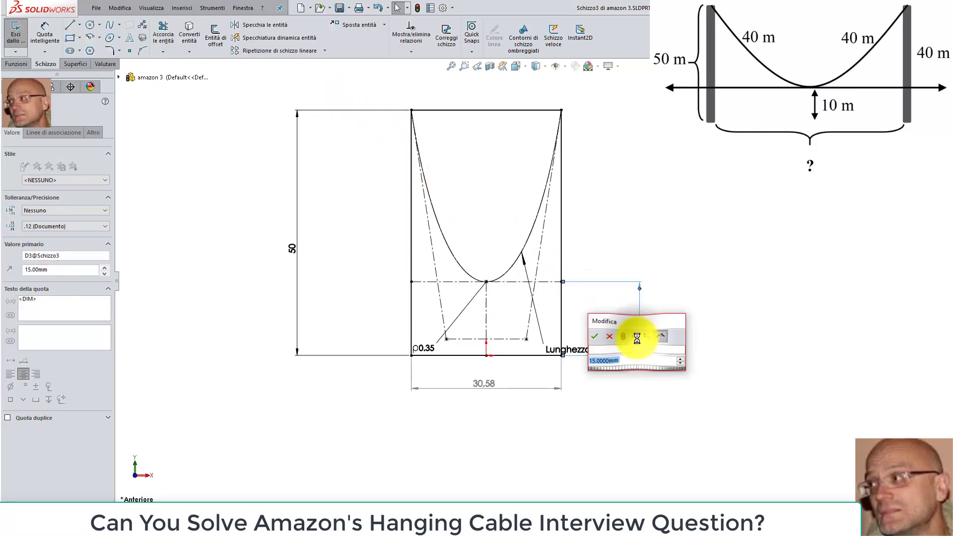
type("12")
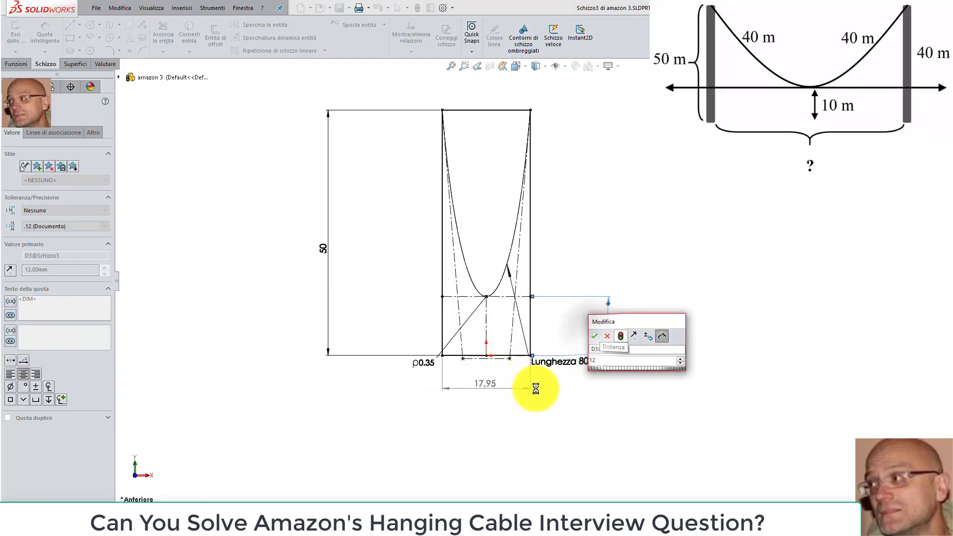
key("Return")
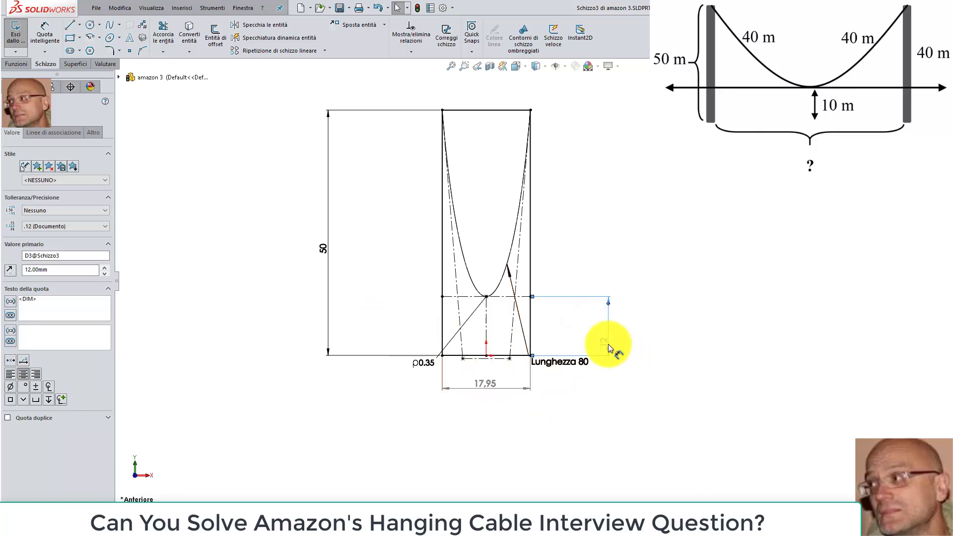
double_click(608, 344)
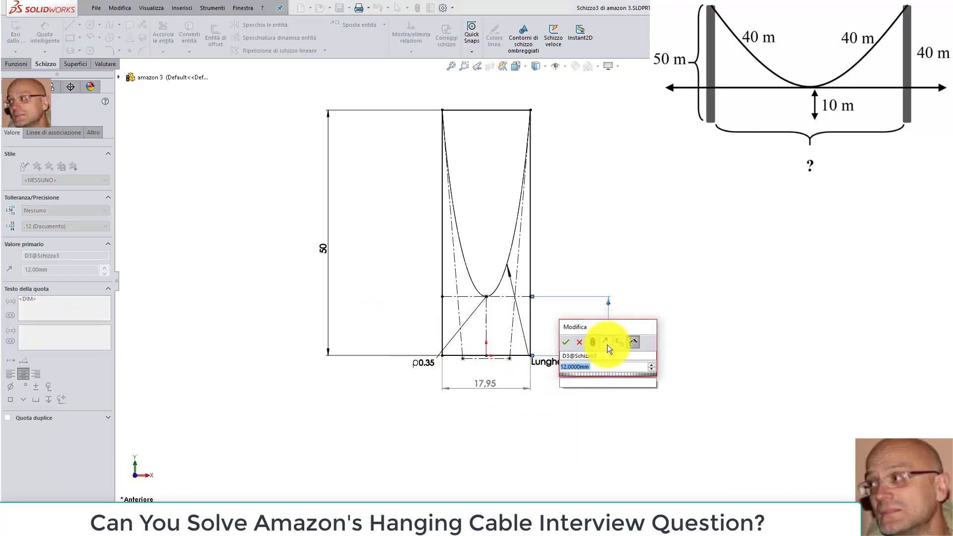
type("11")
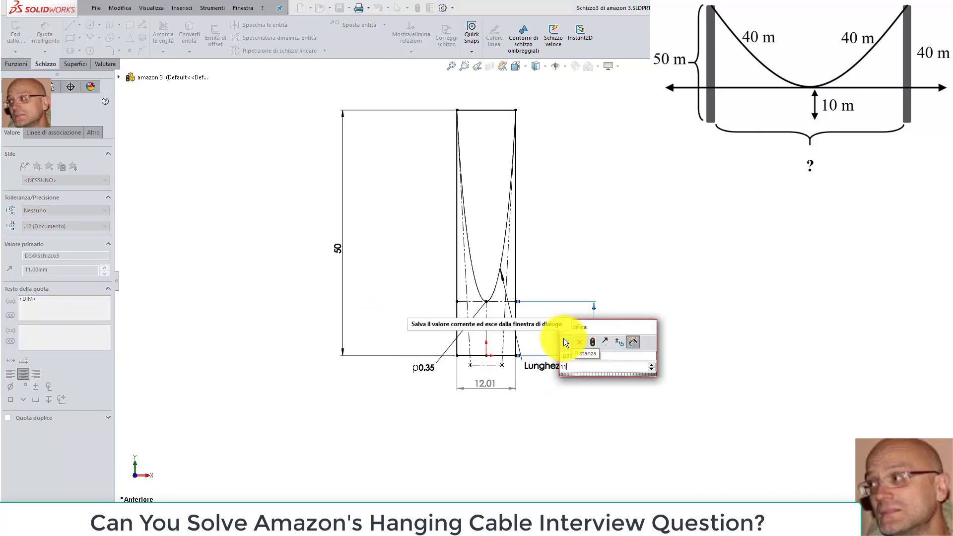
left_click(564, 340)
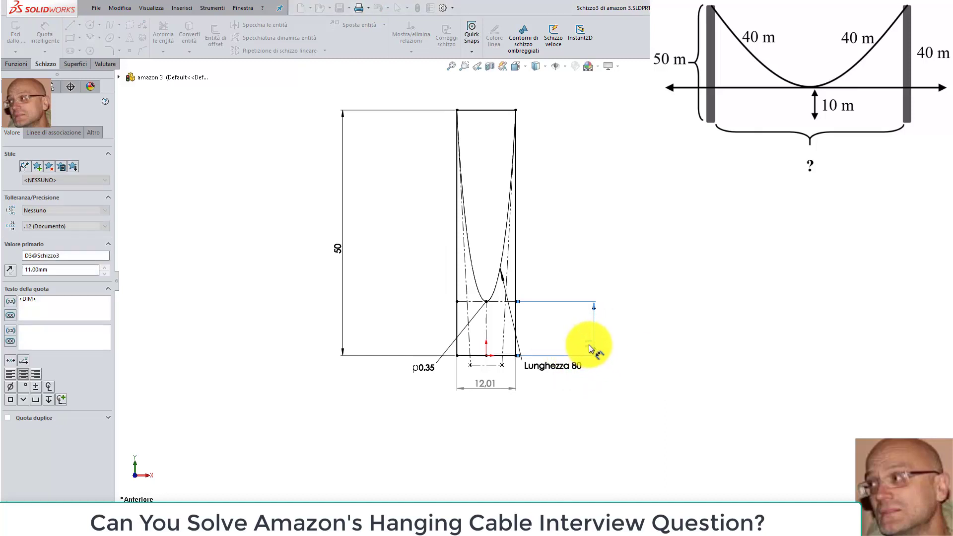
double_click(589, 344)
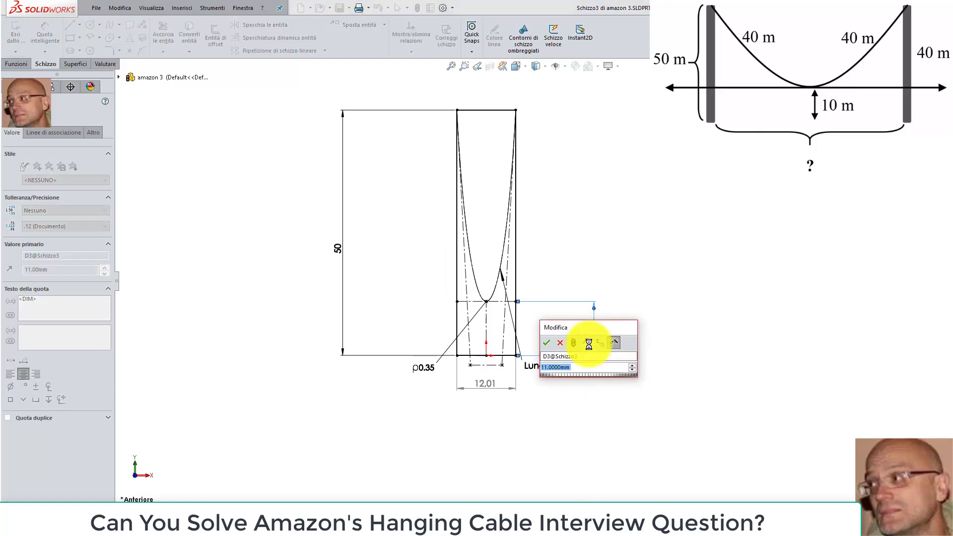
type("10.5")
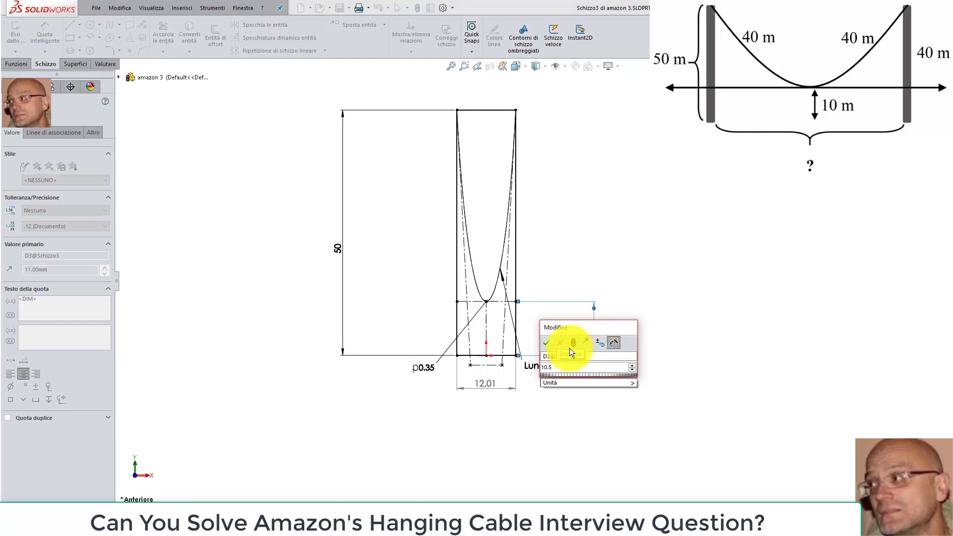
left_click(546, 343)
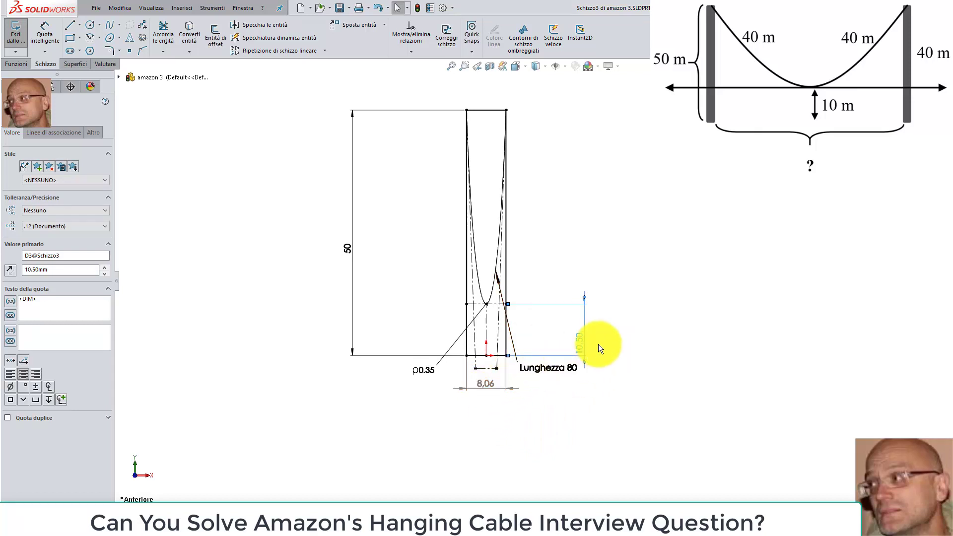
double_click(585, 348)
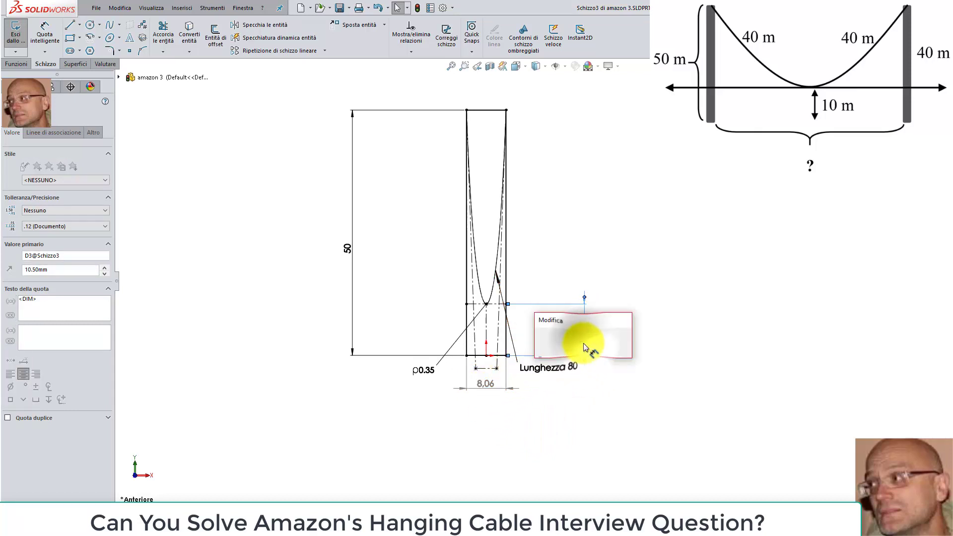
type("10.")
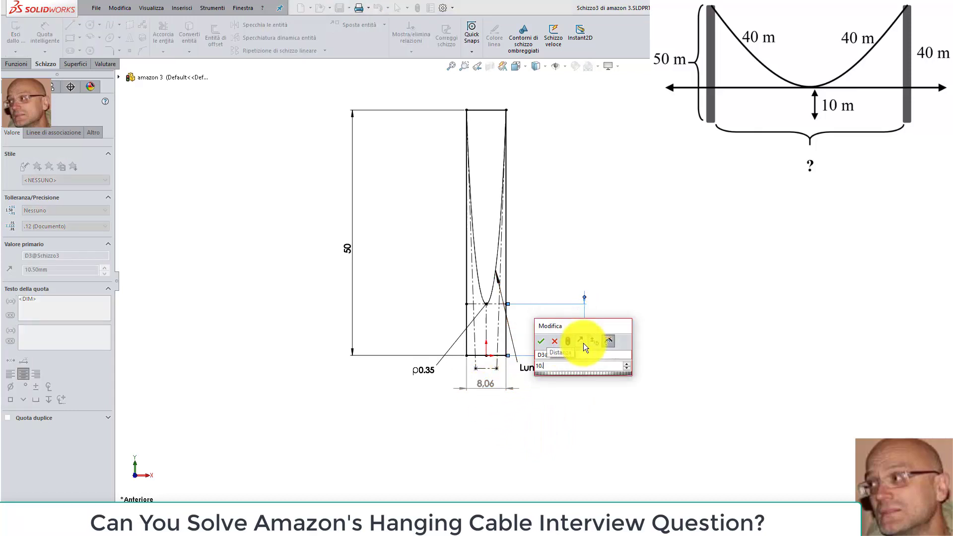
type("01")
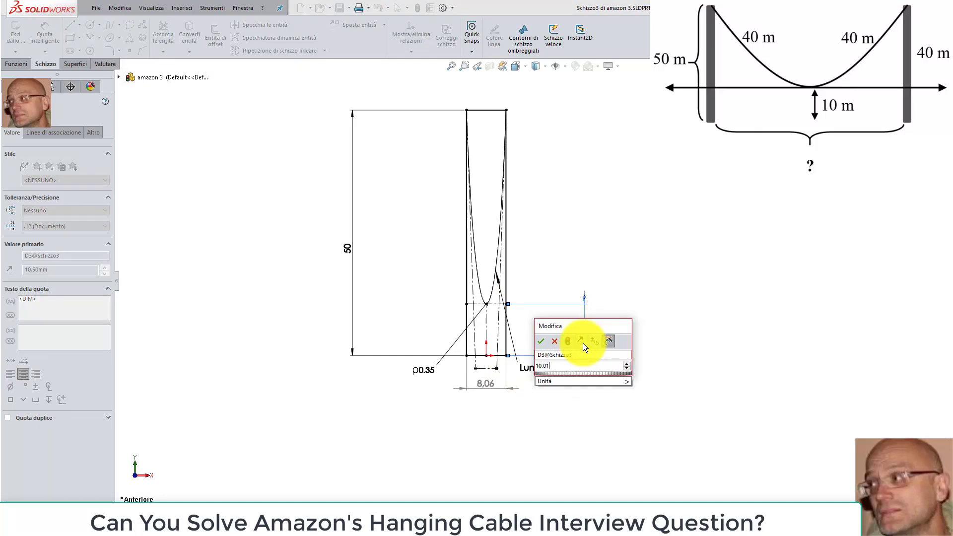
left_click(569, 340)
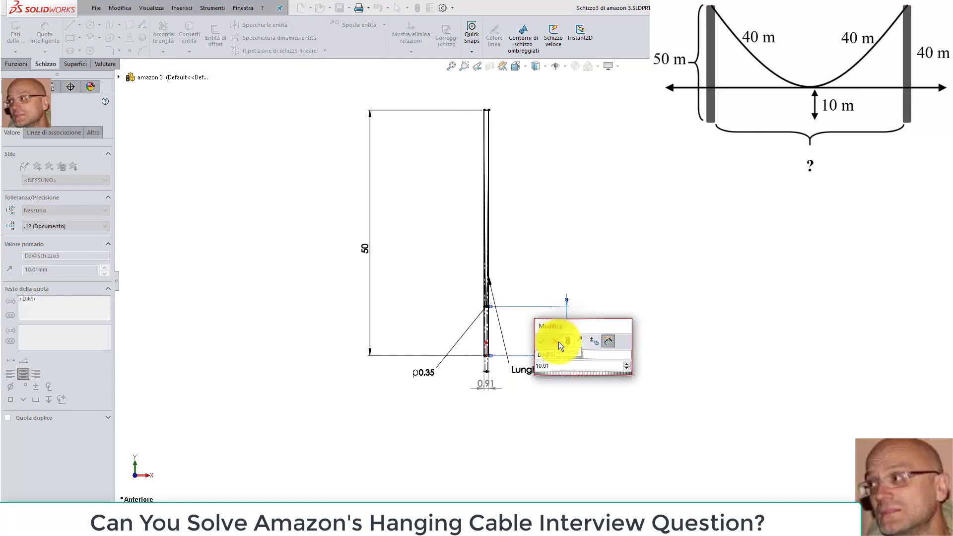
key("Return")
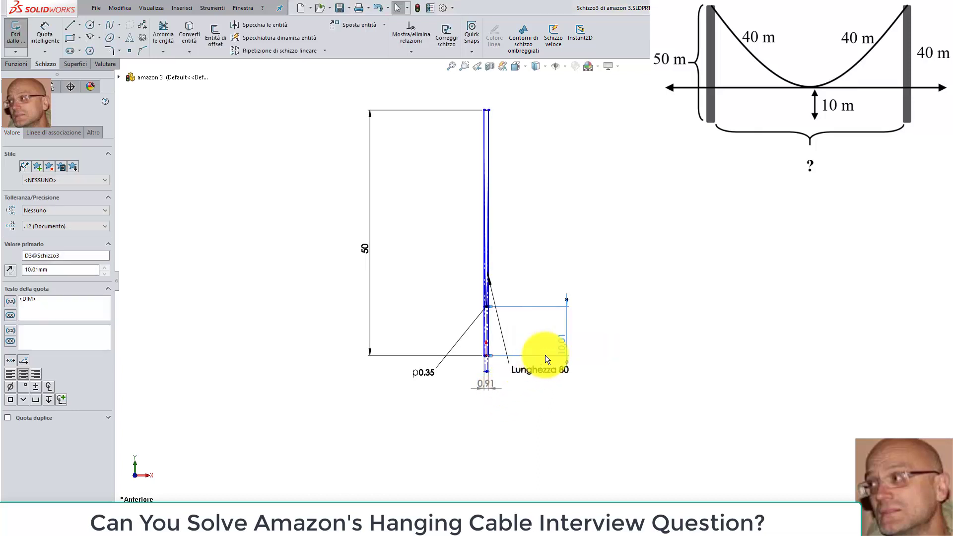
scroll(560, 353, "down", 3)
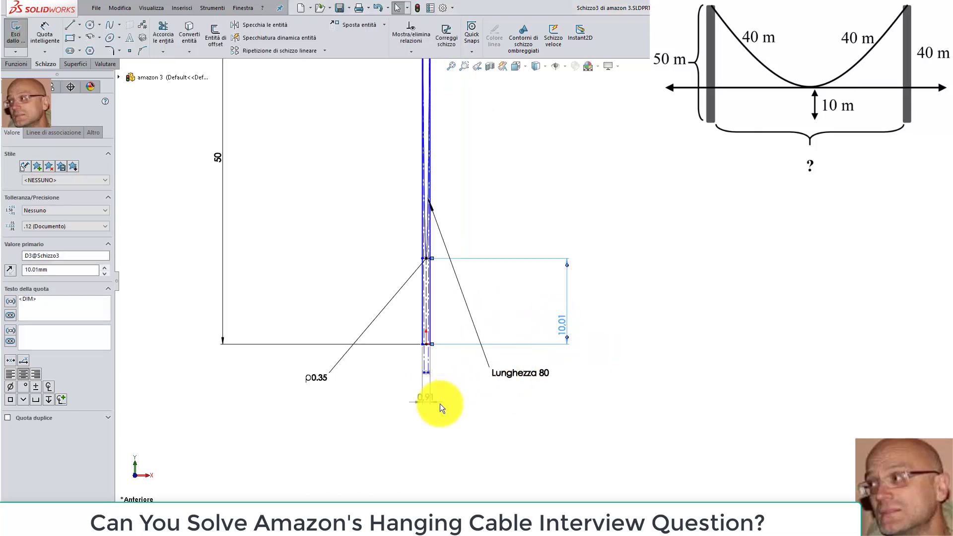
left_click(430, 394)
scroll(434, 384, "up", 1)
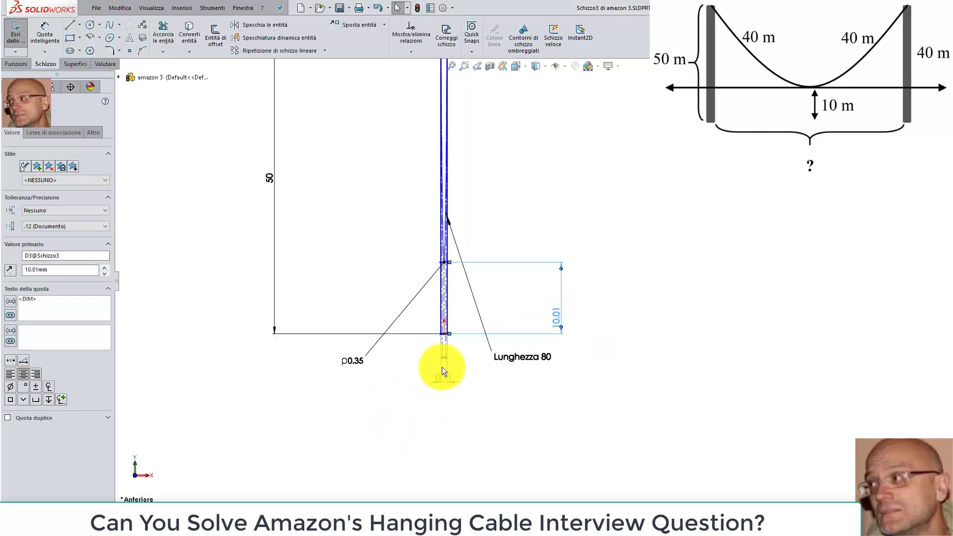
scroll(442, 368, "up", 2)
left_click(548, 307)
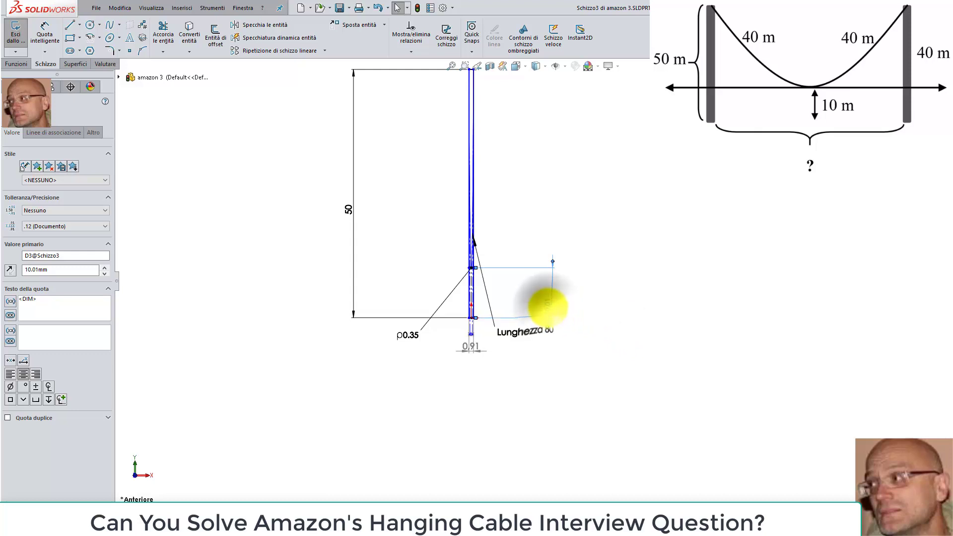
type("10.5")
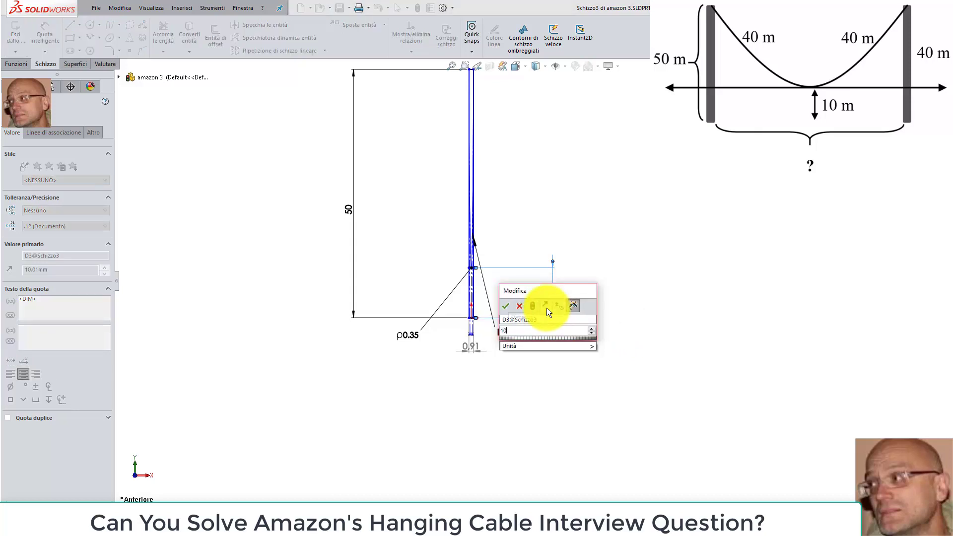
left_click(532, 308)
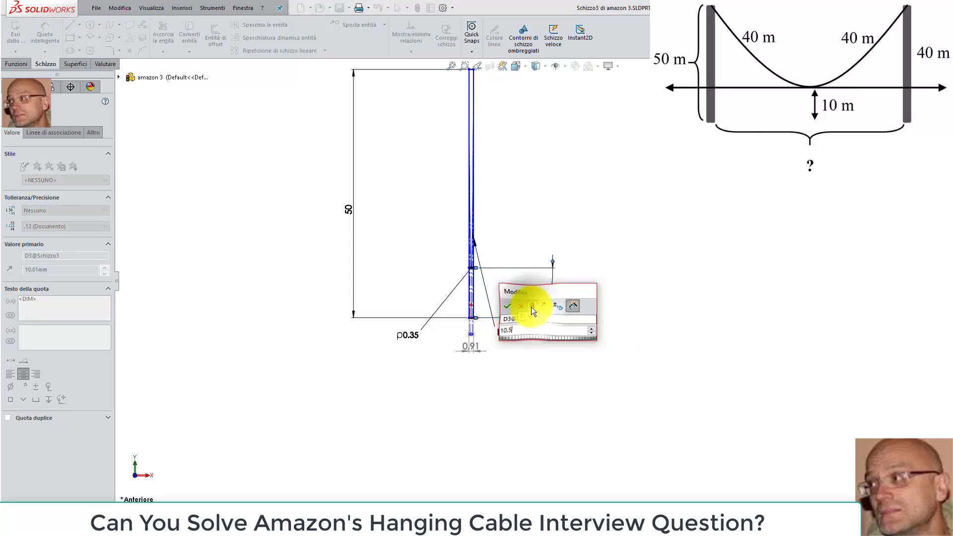
left_click(504, 304)
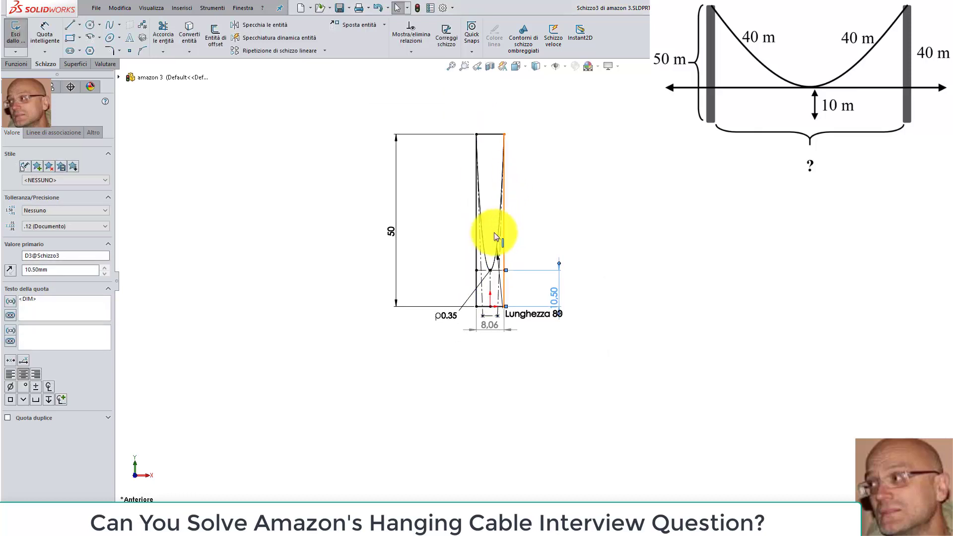
scroll(494, 234, "down", 1)
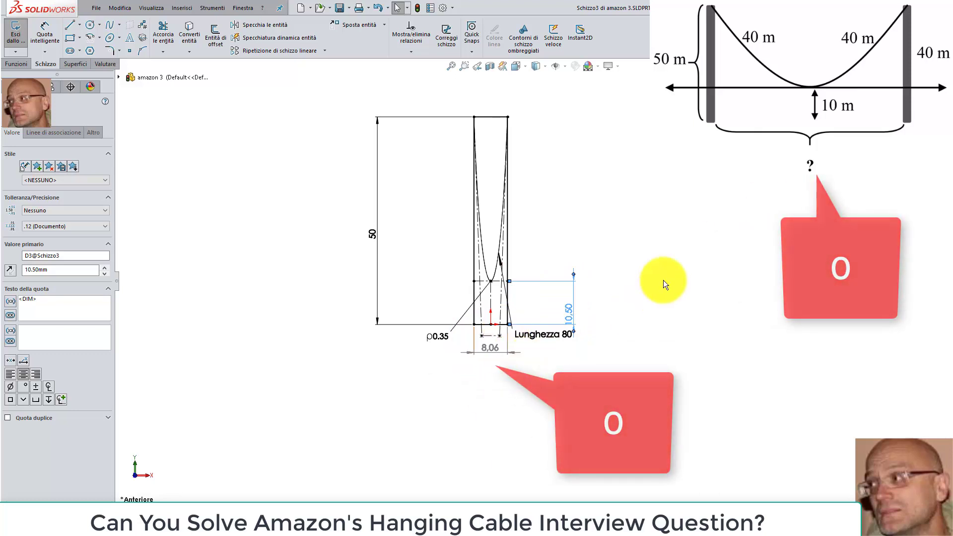
scroll(540, 267, "up", 2)
scroll(540, 266, "down", 1)
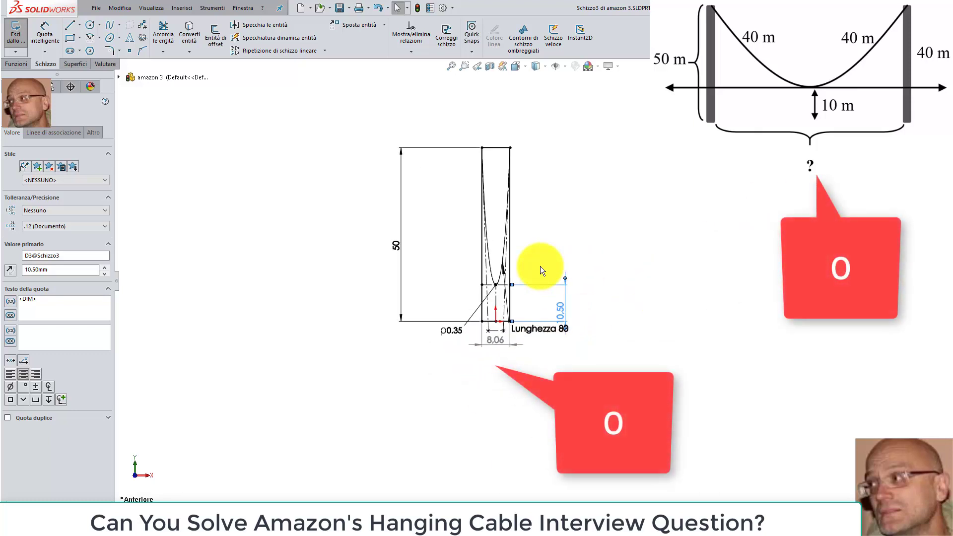